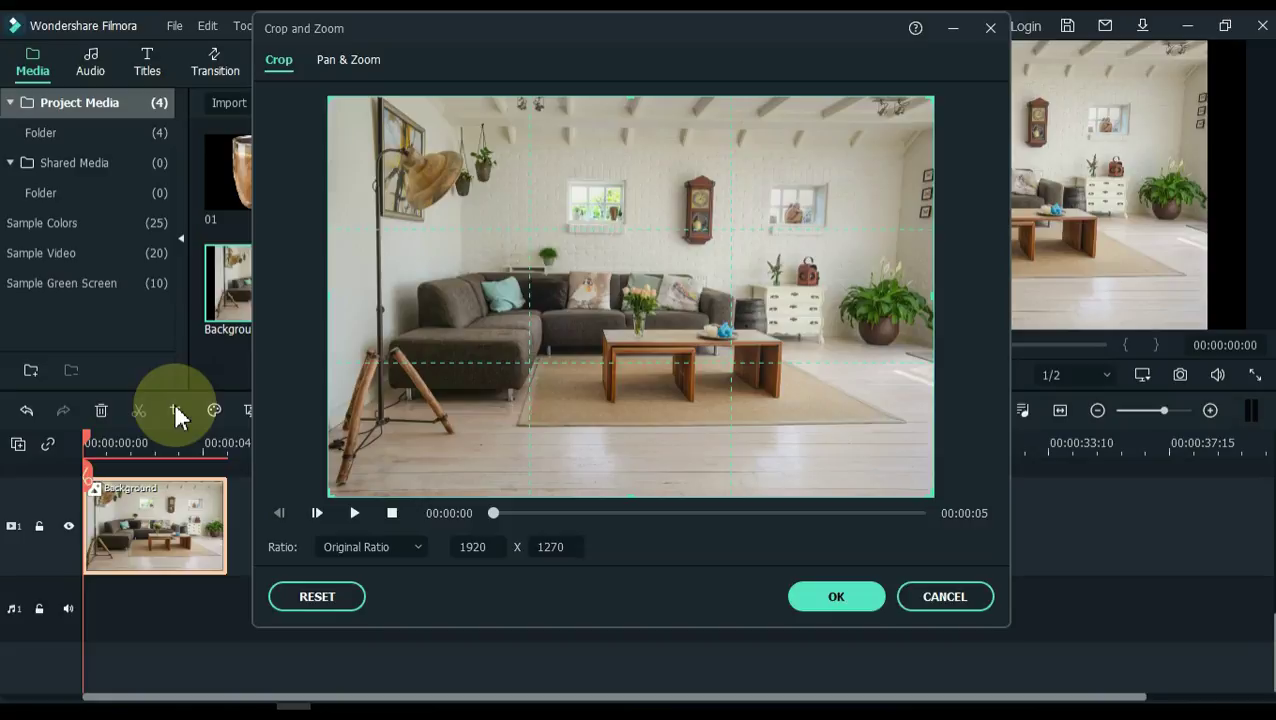
- Crop the room background to 16:9, shifting the crop area slightly down
left_click(380, 549)
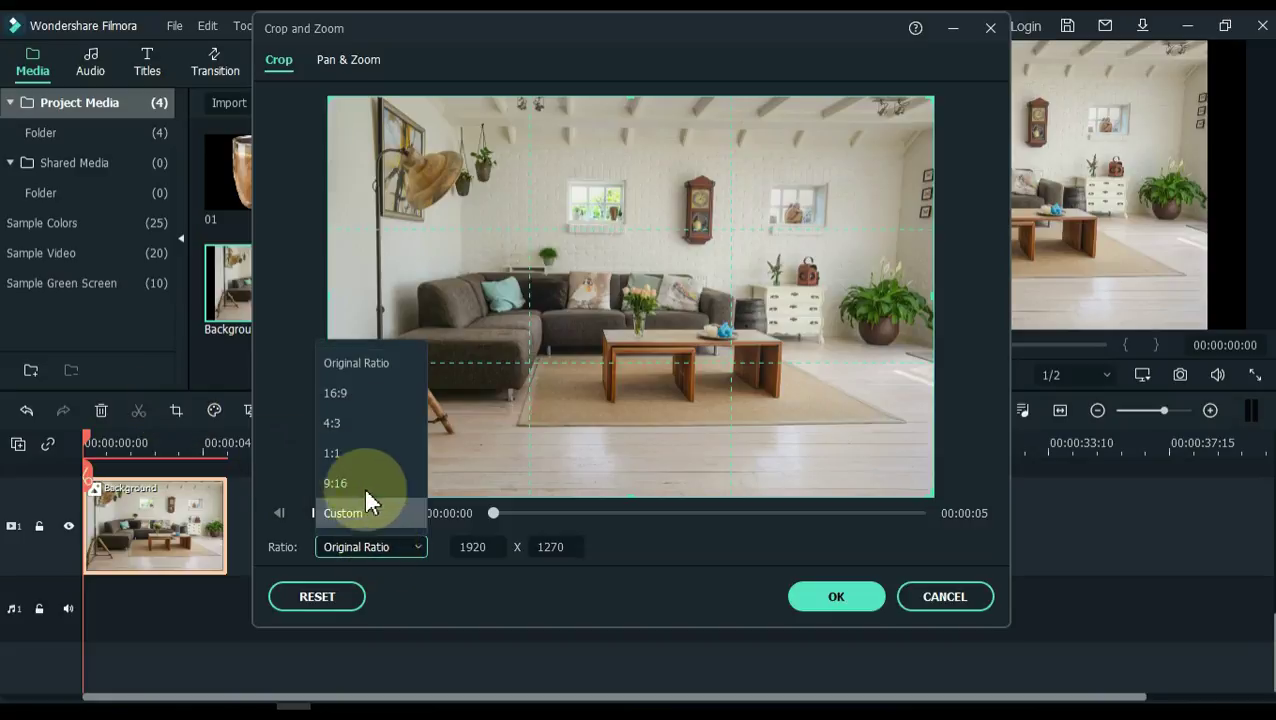
left_click(350, 394)
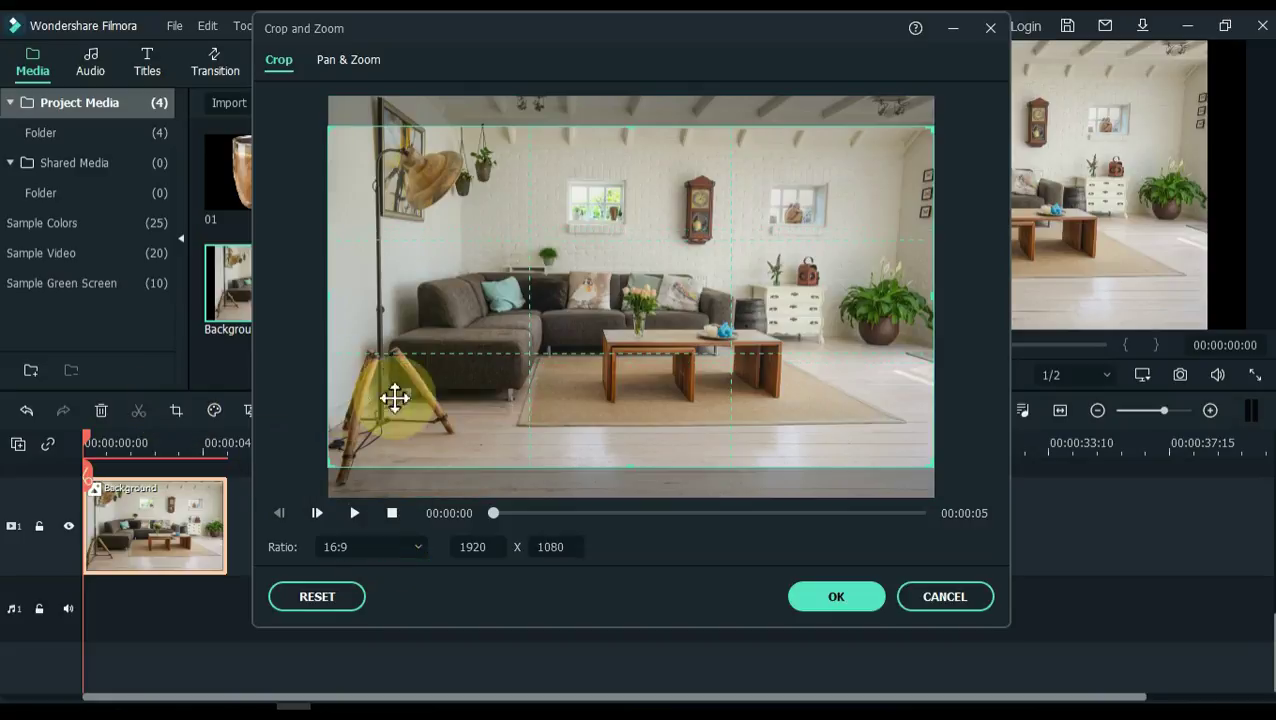
left_click_drag(627, 362, 628, 404)
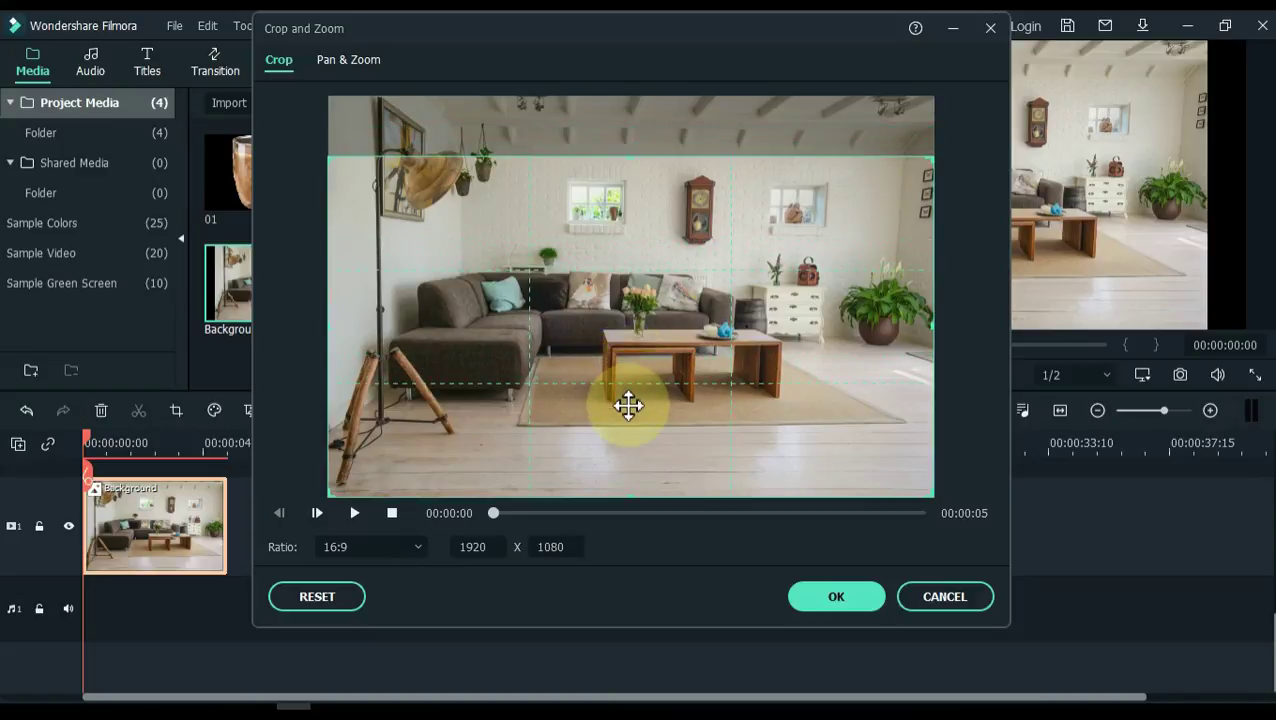
left_click(806, 597)
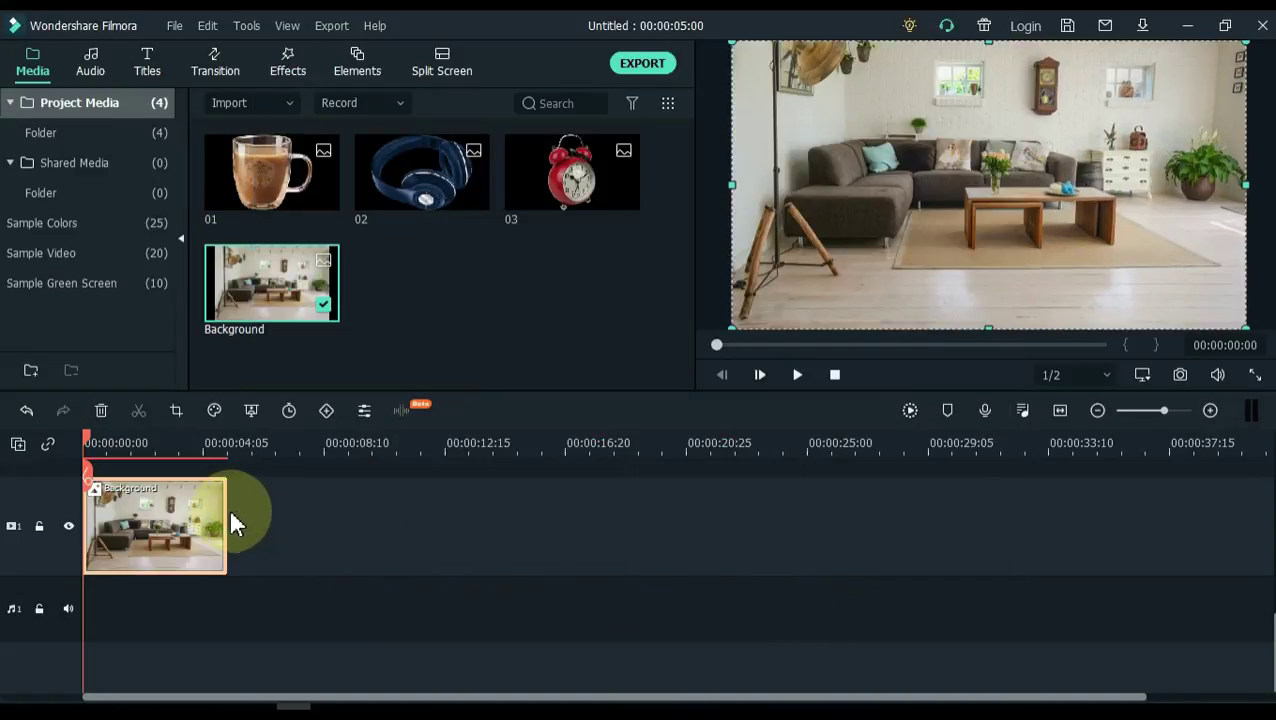
- Stretch the Background clip to 00:00:20:00 and add an empty video track above it
left_click_drag(227, 511, 661, 507)
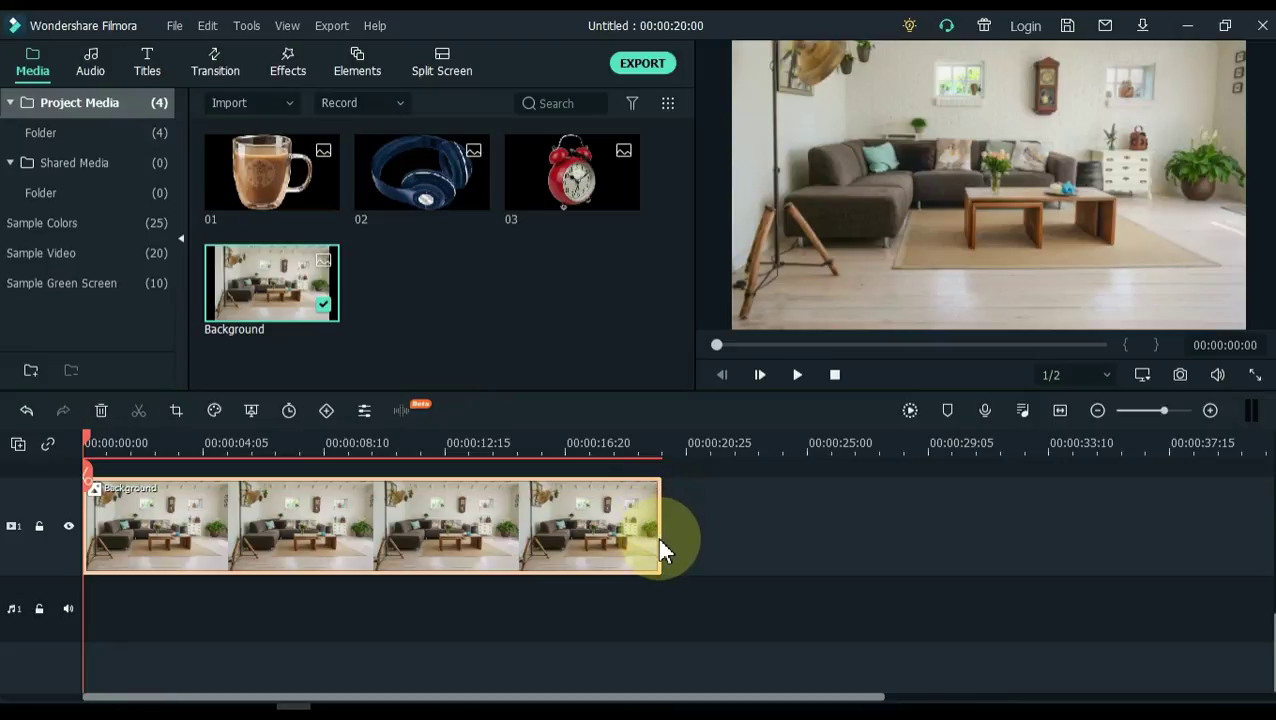
left_click(659, 541)
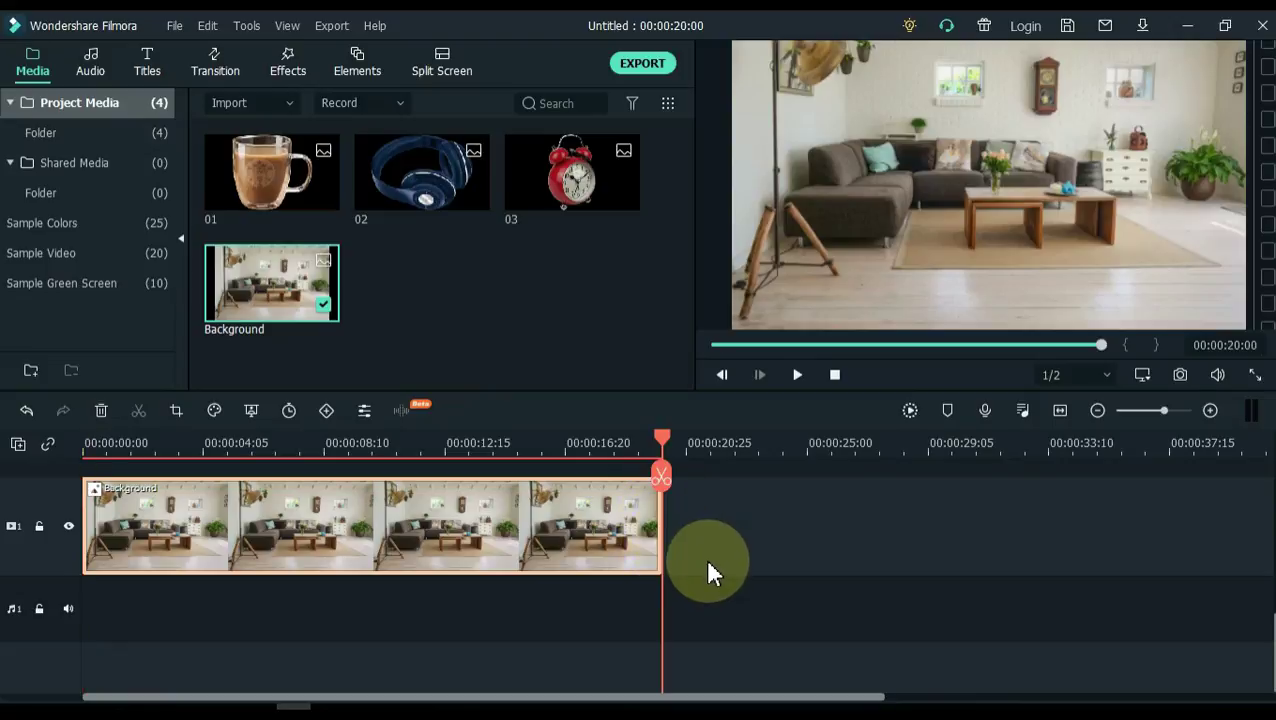
left_click(510, 540)
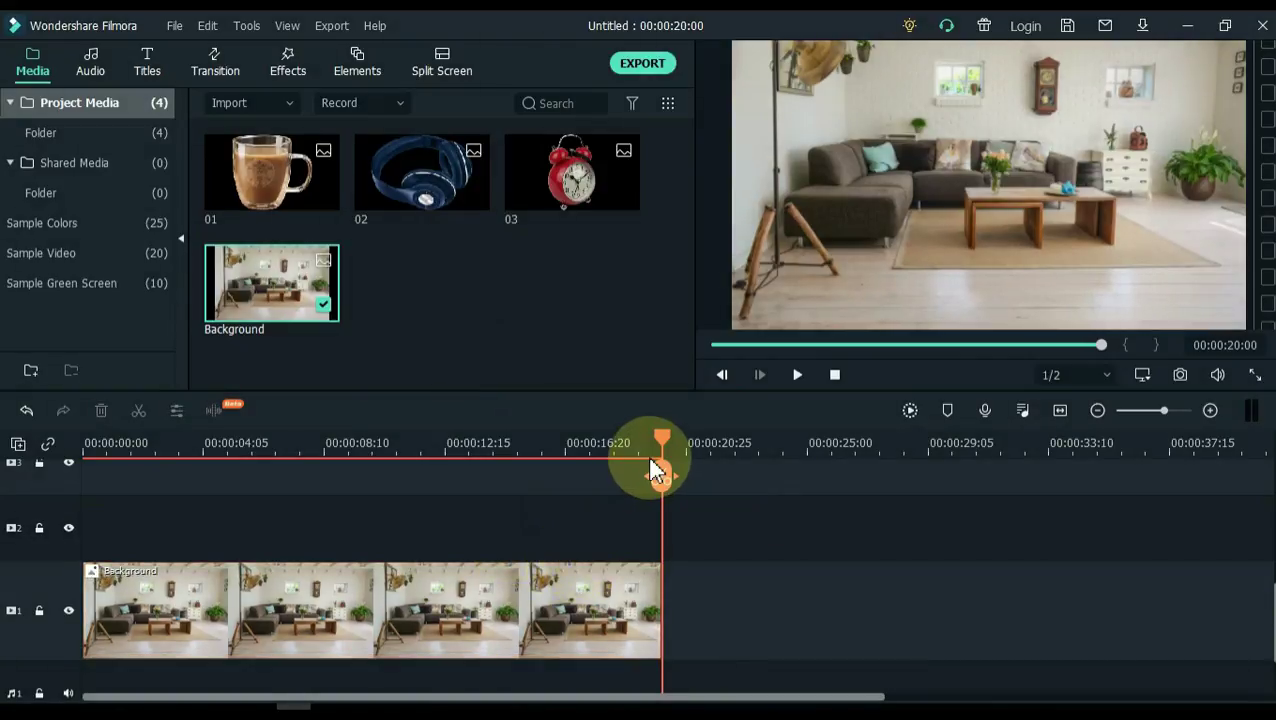
- Place the clock (03), headphones (02) and mug (01) images on stacked tracks starting near 2 seconds
left_click_drag(650, 447, 143, 422)
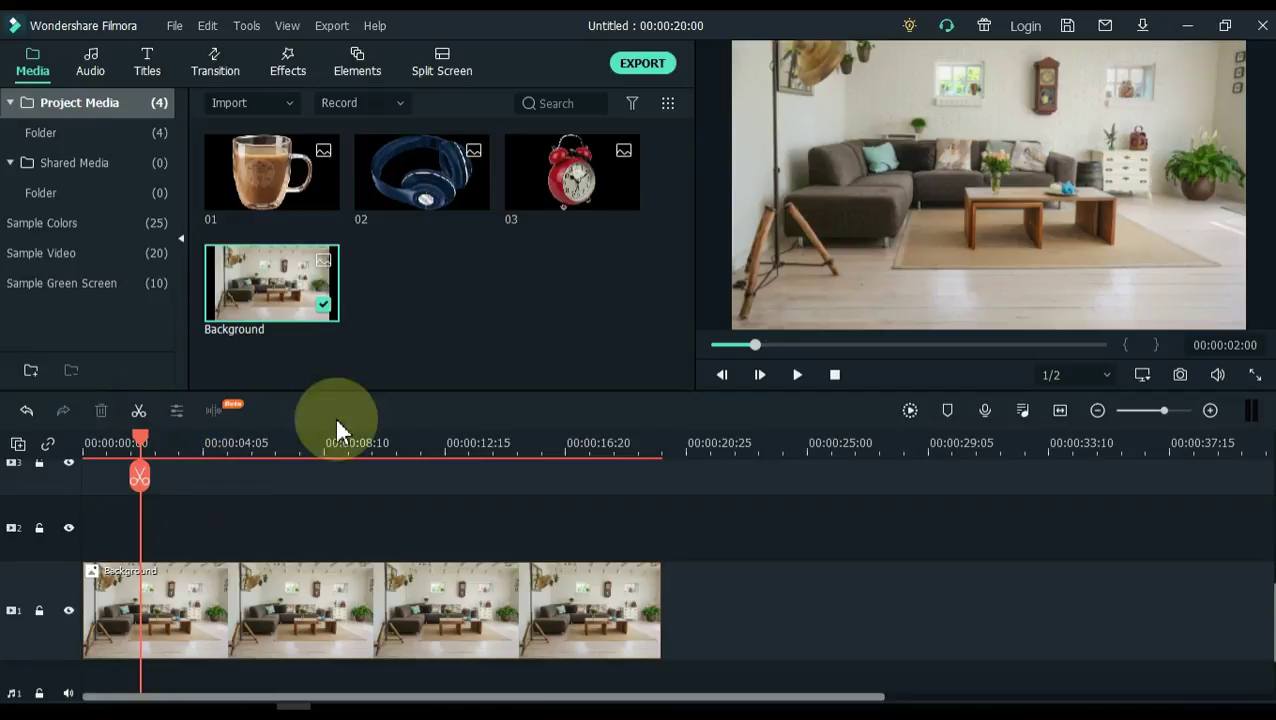
left_click_drag(550, 188, 158, 528)
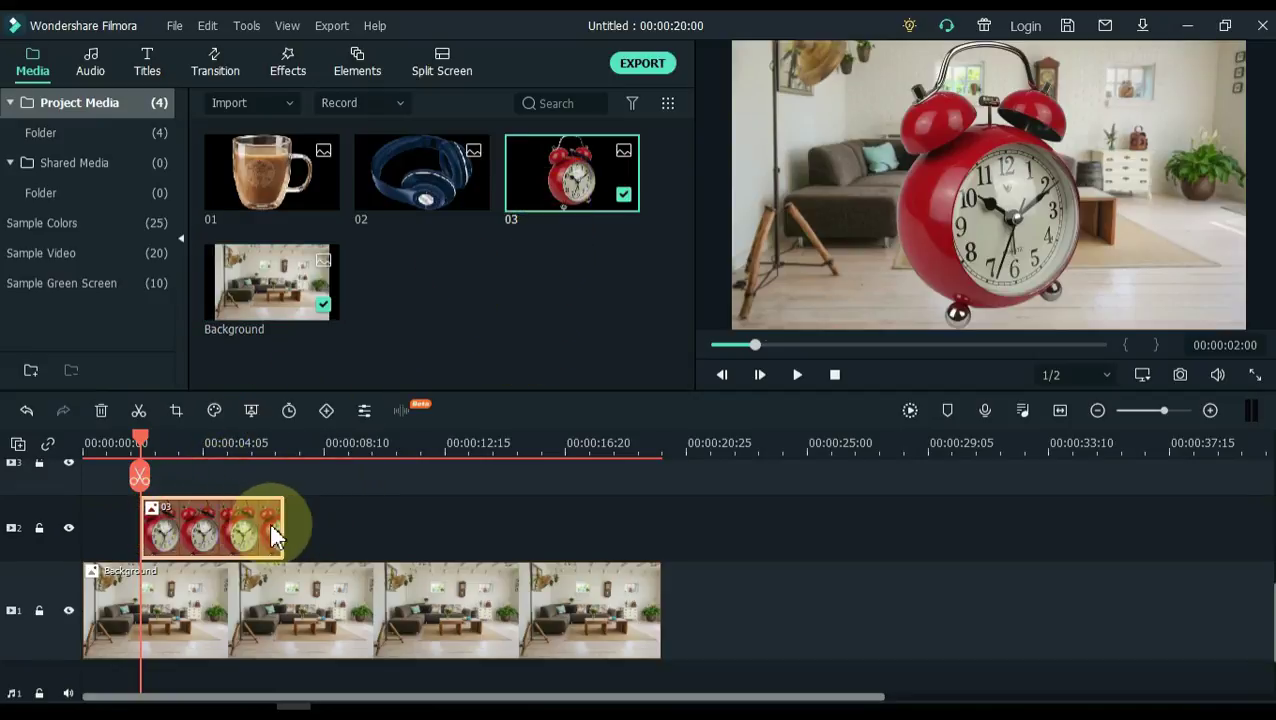
scroll(285, 524, "up", 2)
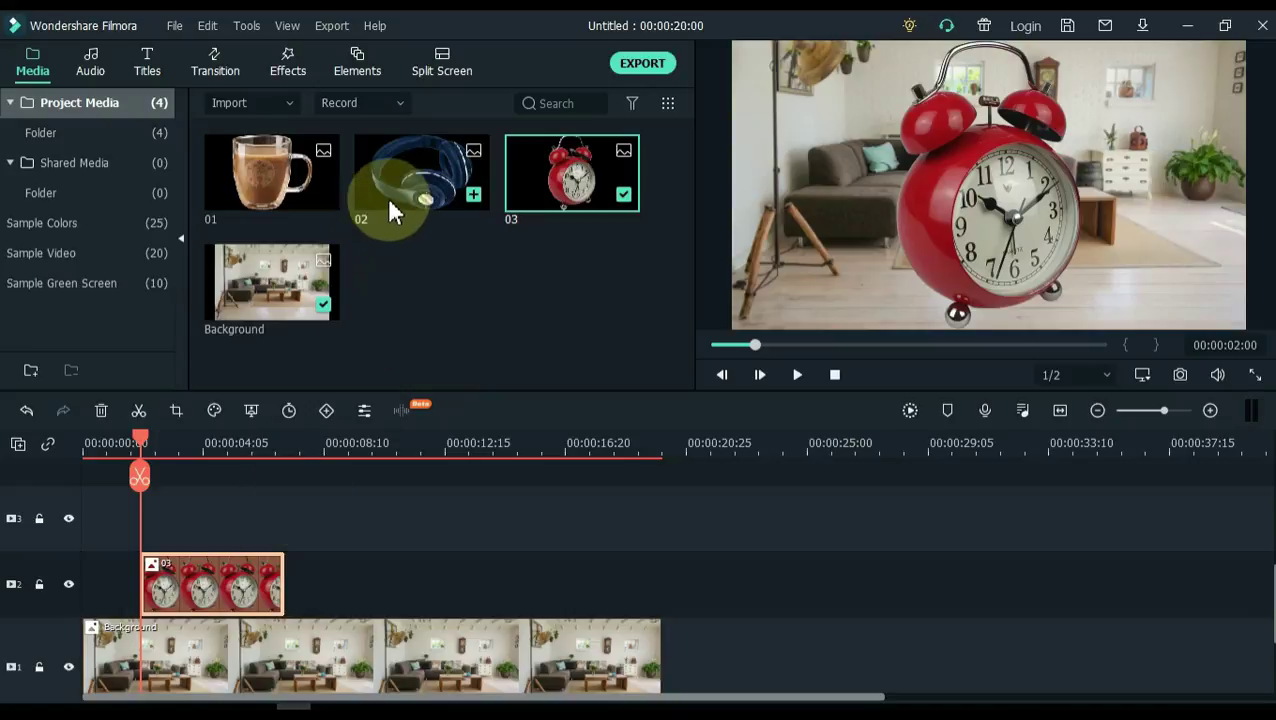
left_click_drag(389, 205, 165, 519)
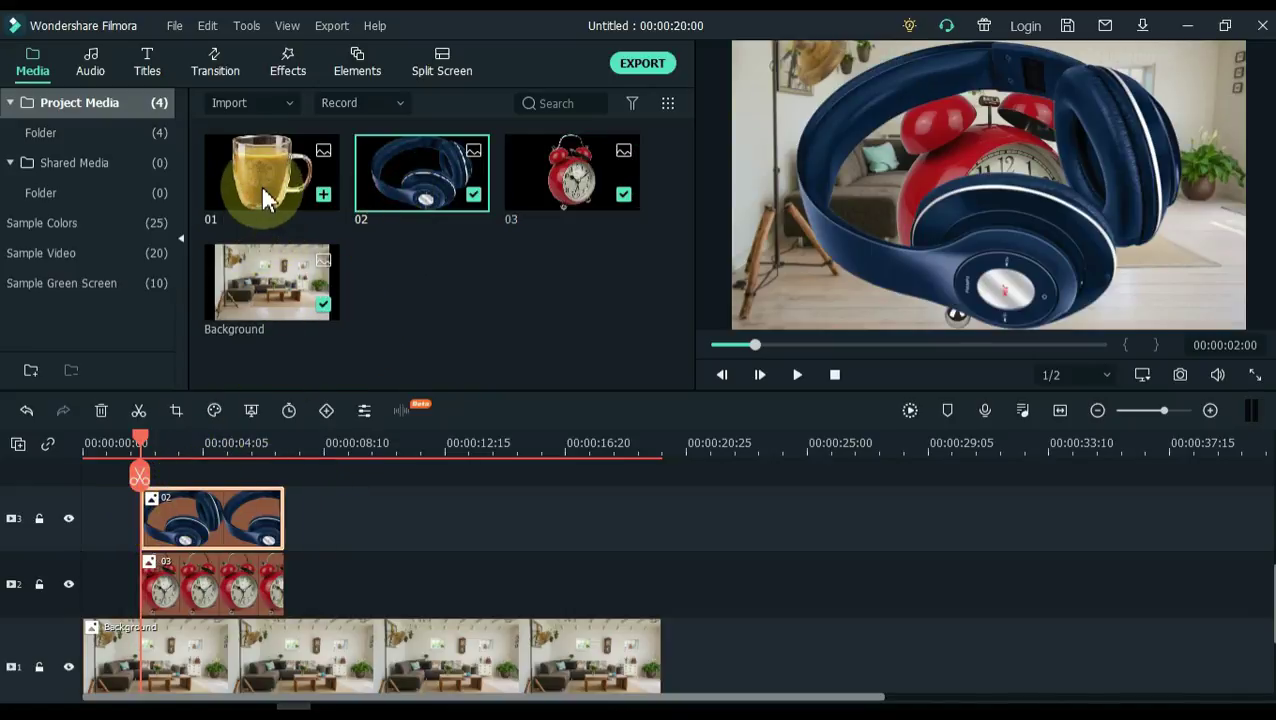
left_click_drag(263, 193, 148, 498)
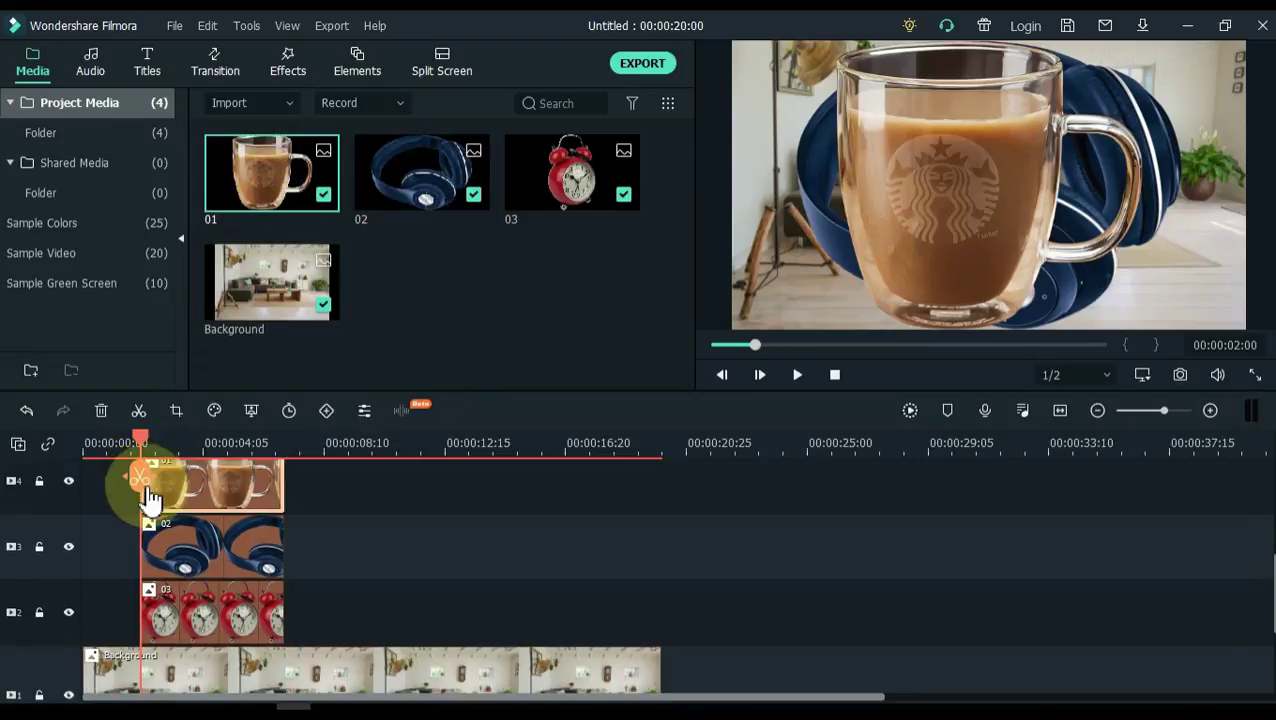
- Select the three overlay clips together and extend them to 00:00:20:00
left_click(284, 488)
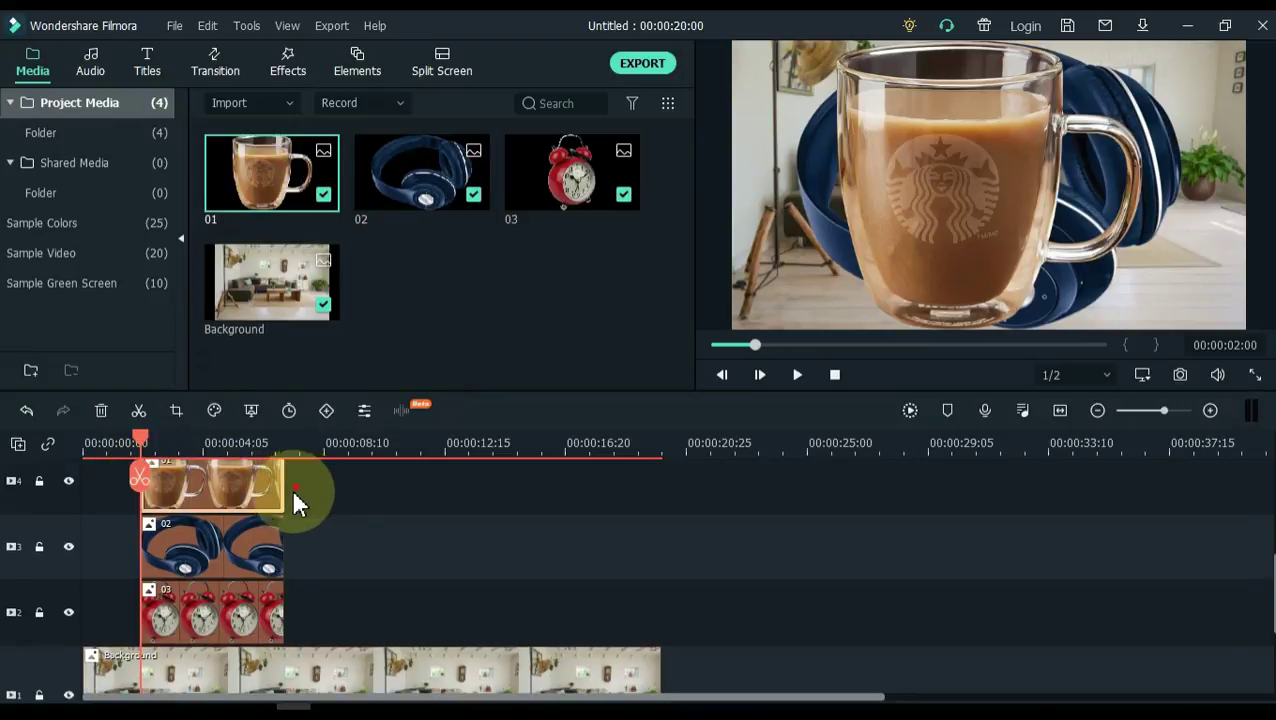
left_click_drag(298, 500, 259, 611)
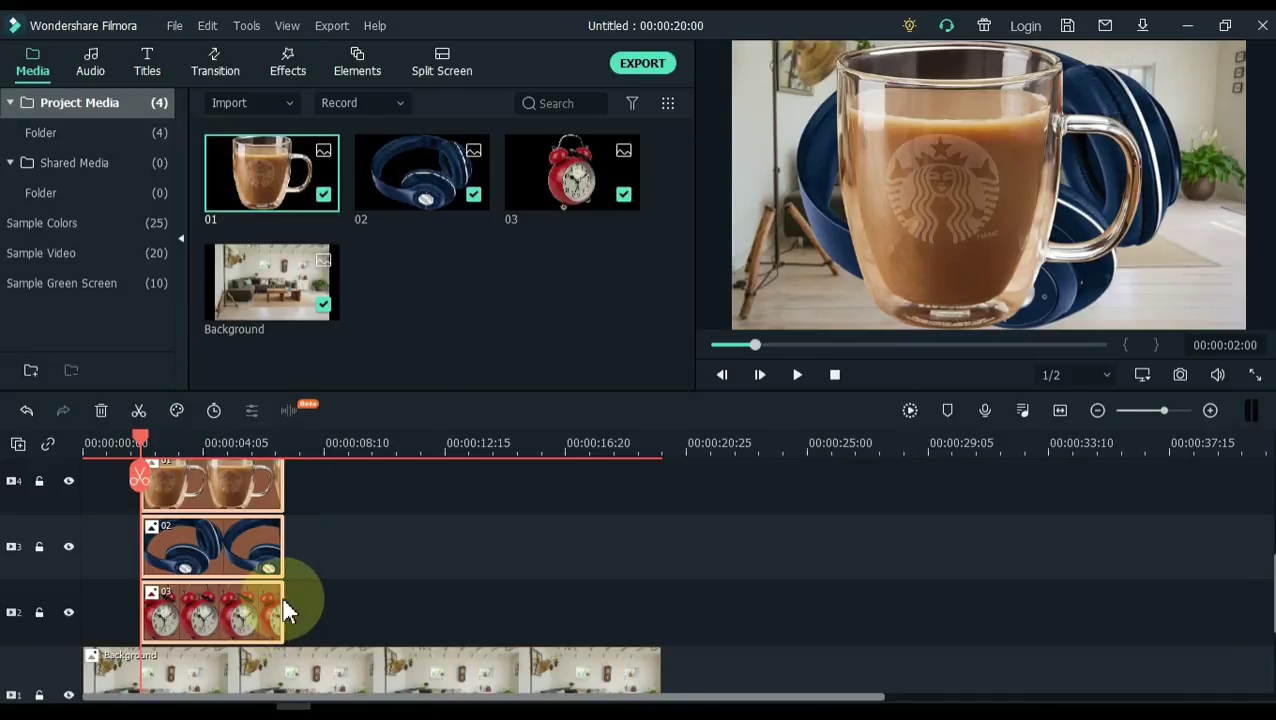
left_click_drag(284, 598, 660, 598)
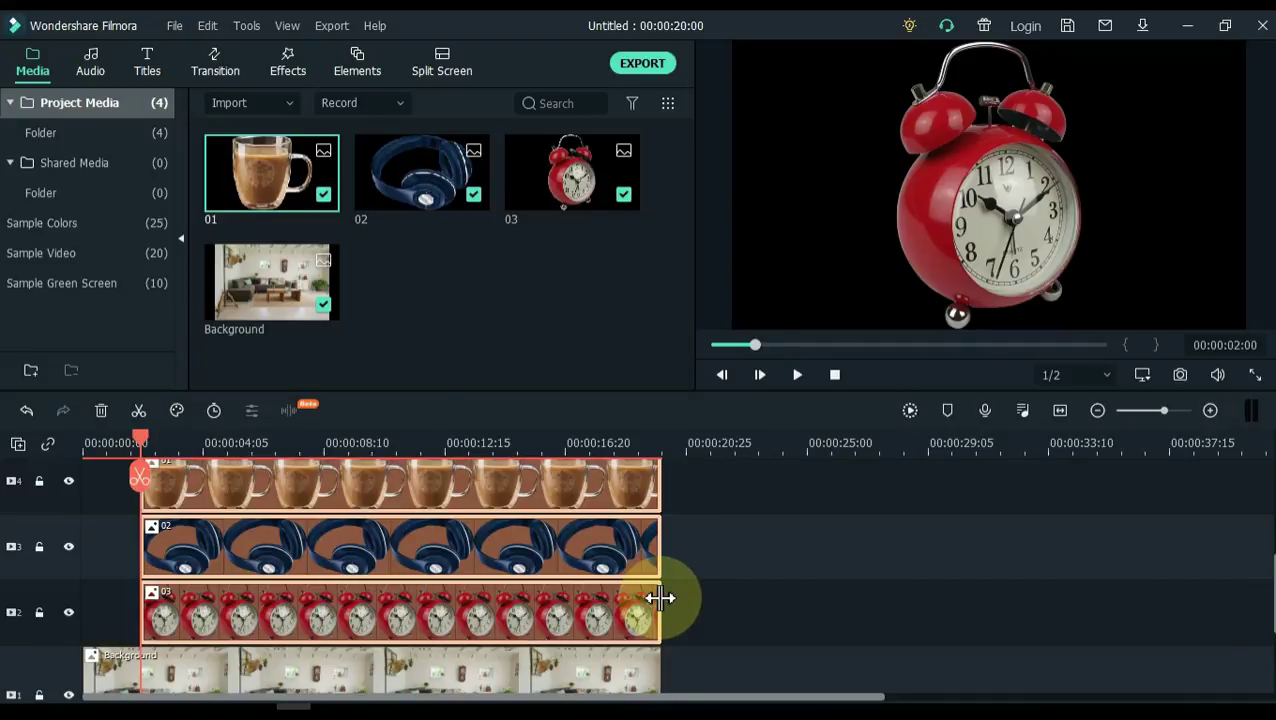
- Hide the mug, headphones and clock tracks so only the room shows
left_click(718, 584)
key("shift+z")
scroll(1232, 541, "down", 4)
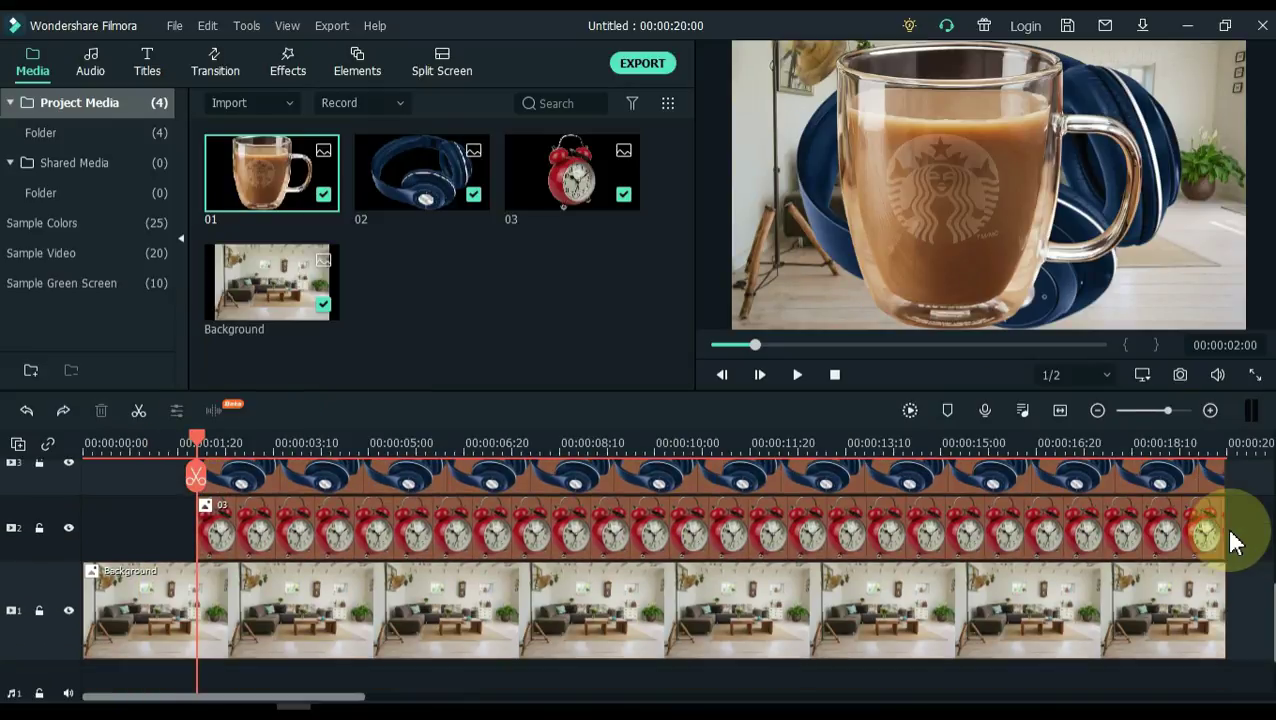
scroll(1232, 541, "up", 2)
scroll(1232, 541, "up", 2)
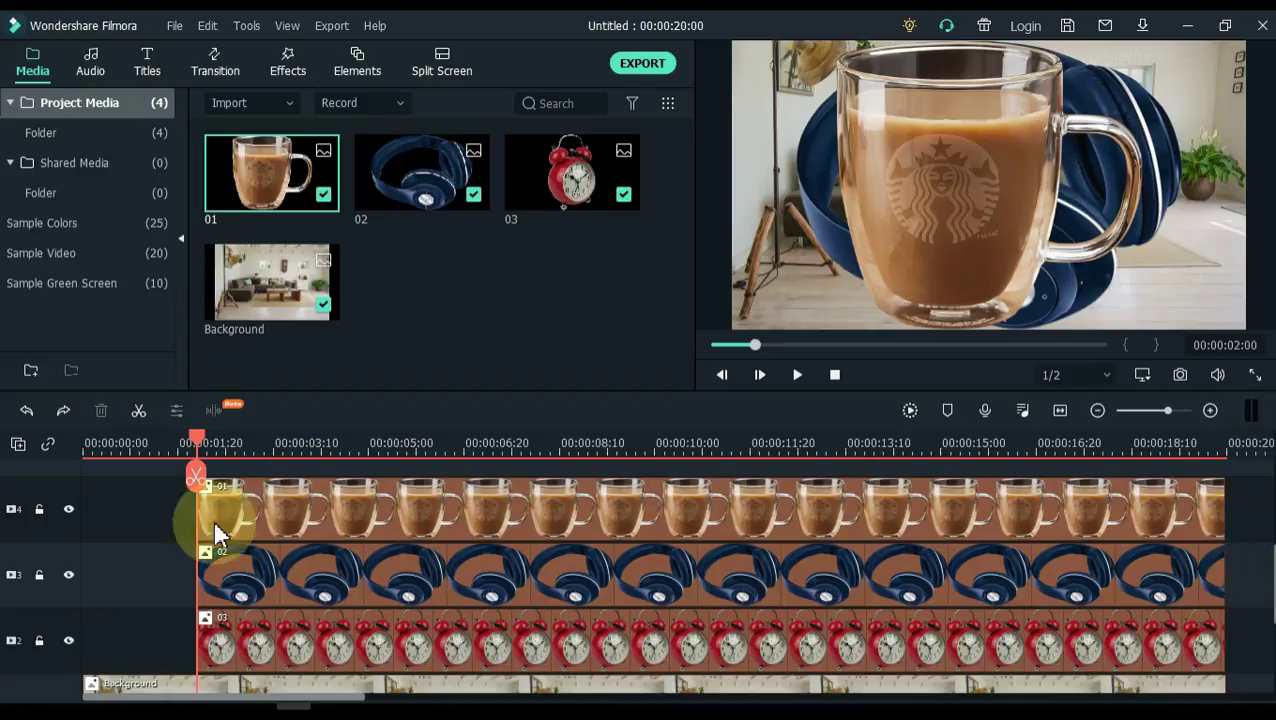
left_click(68, 510)
left_click(69, 575)
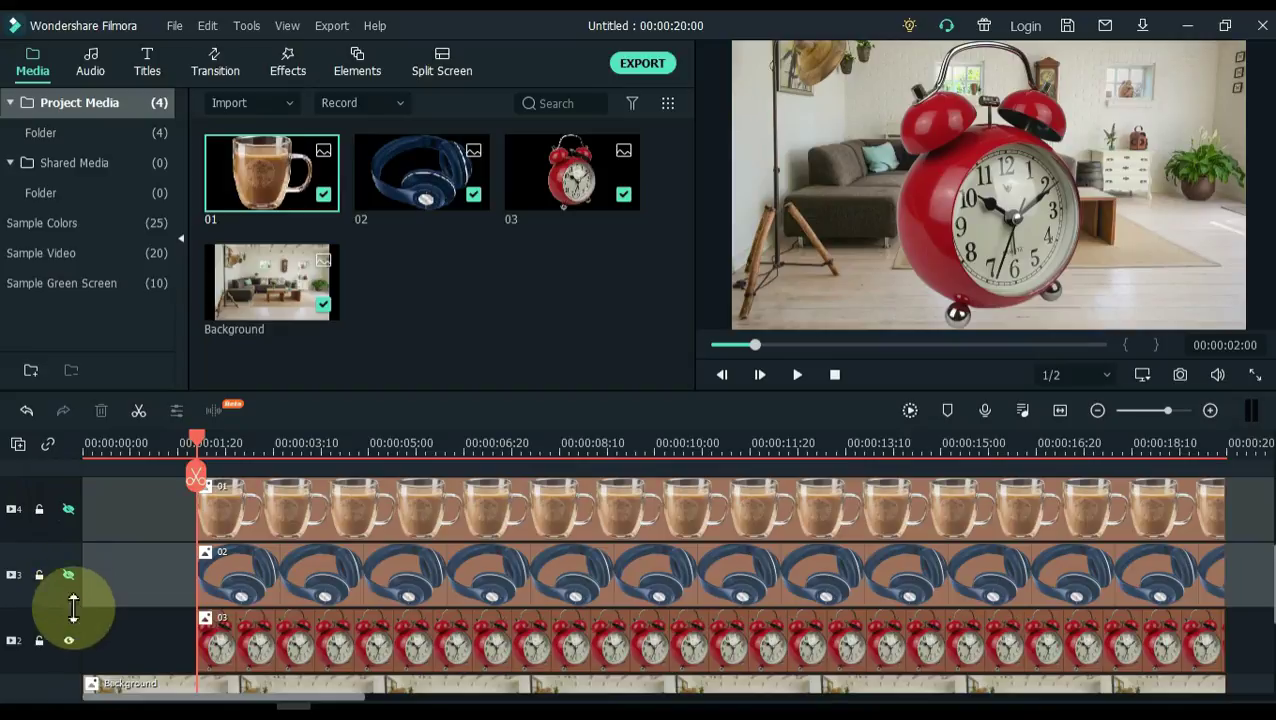
left_click(69, 641)
- Return the playhead to the start and open the Background clip's settings
scroll(134, 618, "down", 2)
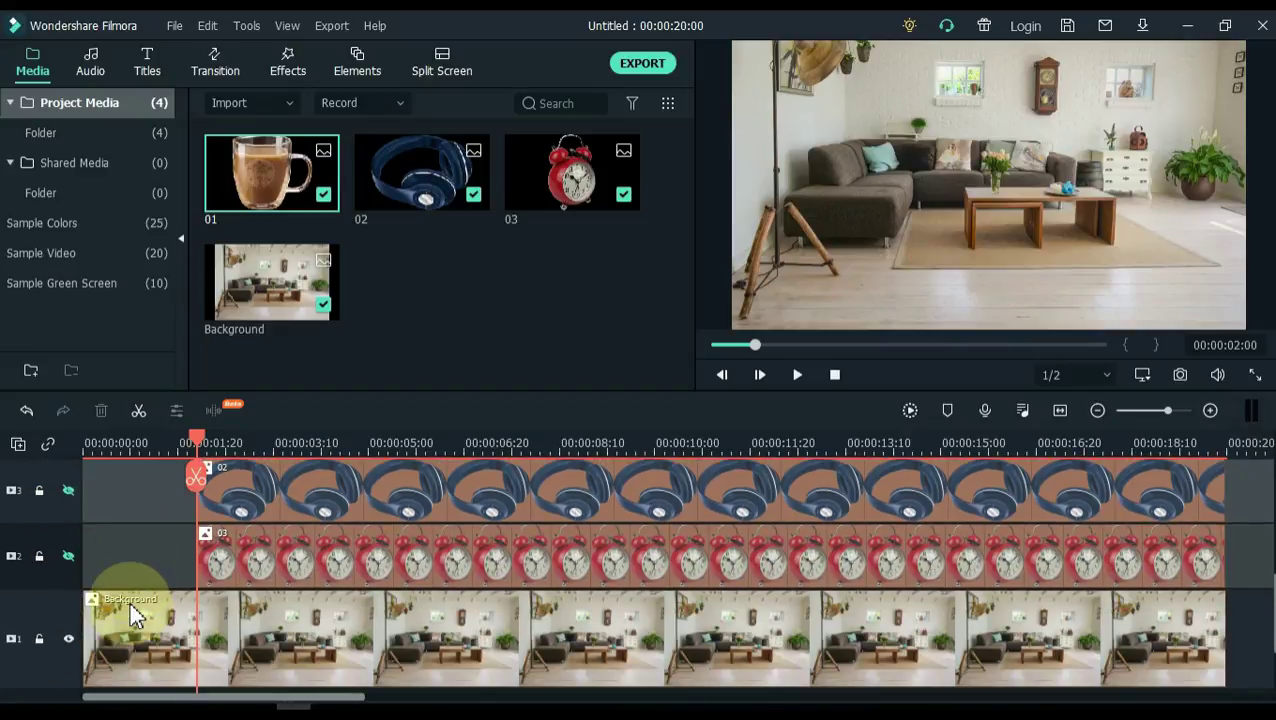
left_click_drag(200, 445, 28, 518)
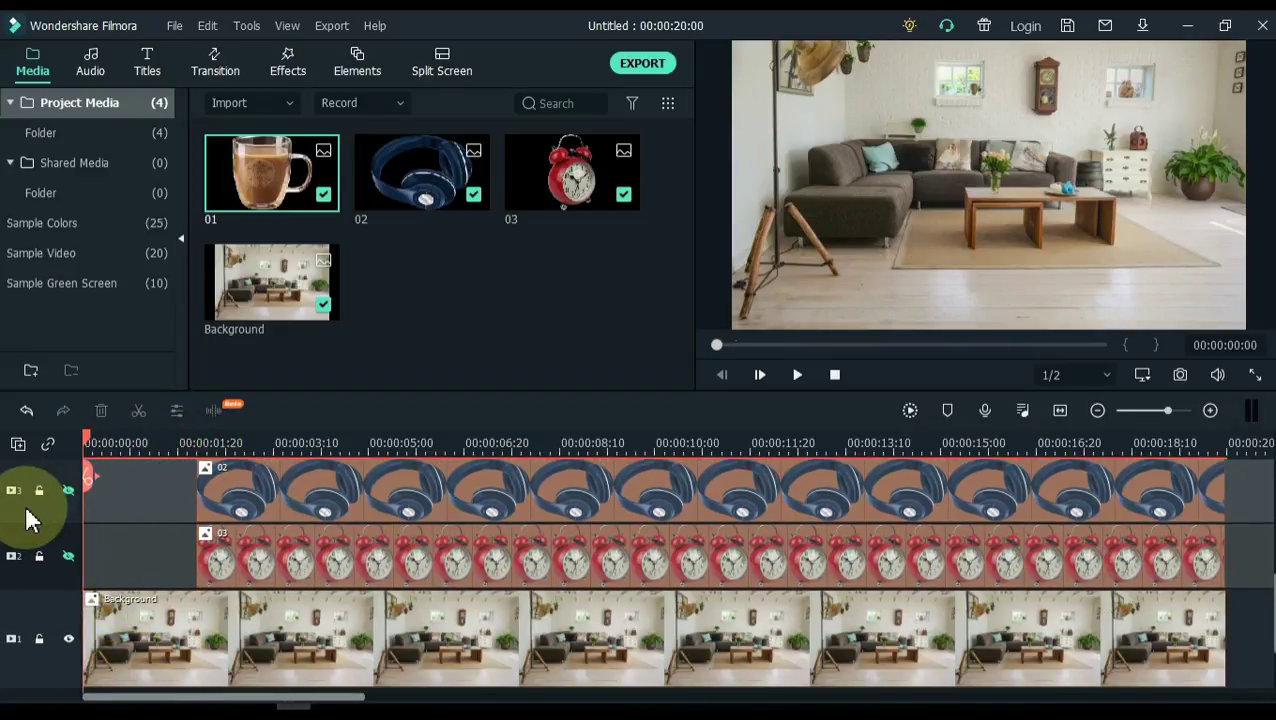
left_click(117, 635)
double_click(118, 632)
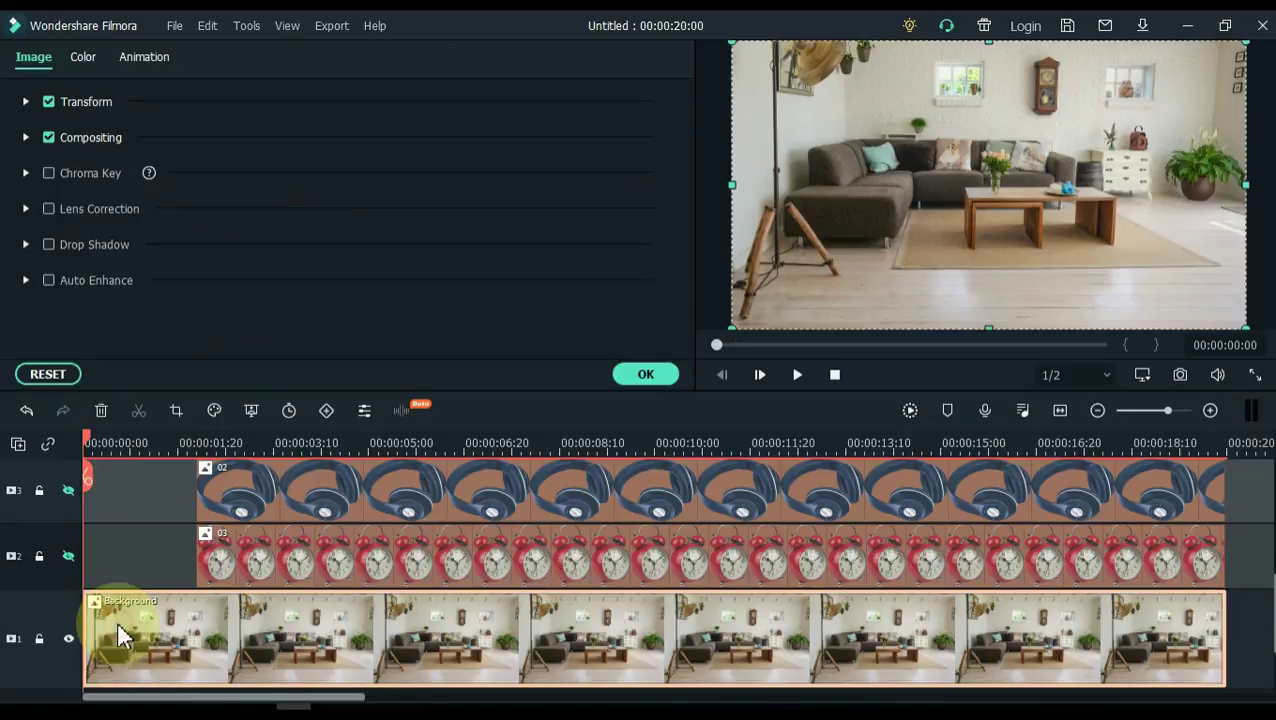
- Add a custom animation keyframe at the Background clip's start, then return to it
left_click(142, 60)
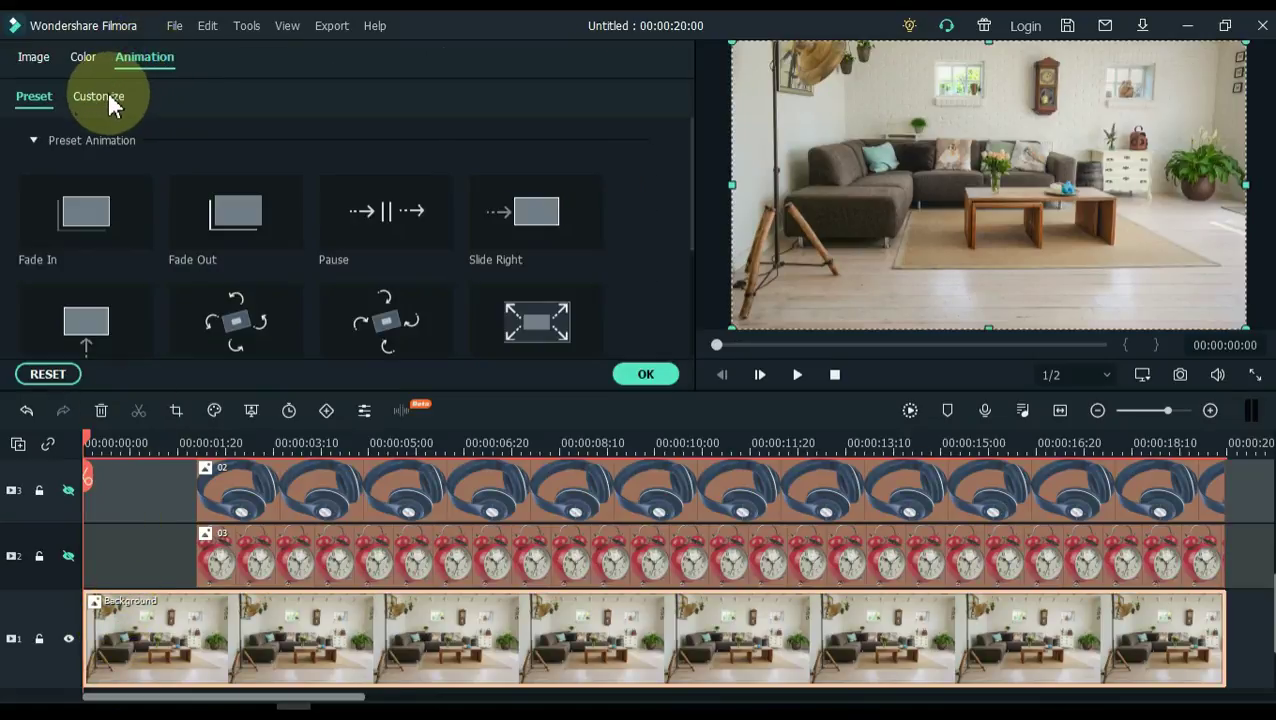
left_click(110, 100)
left_click(236, 172)
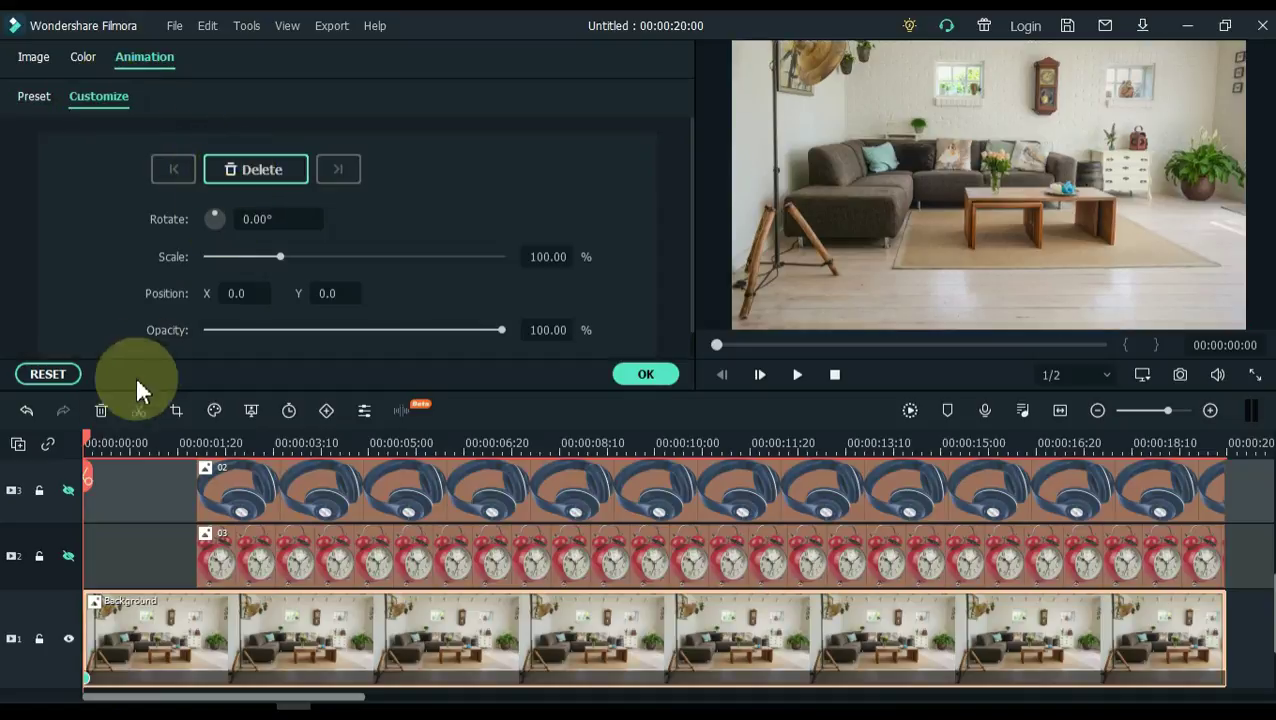
left_click_drag(87, 447, 1220, 462)
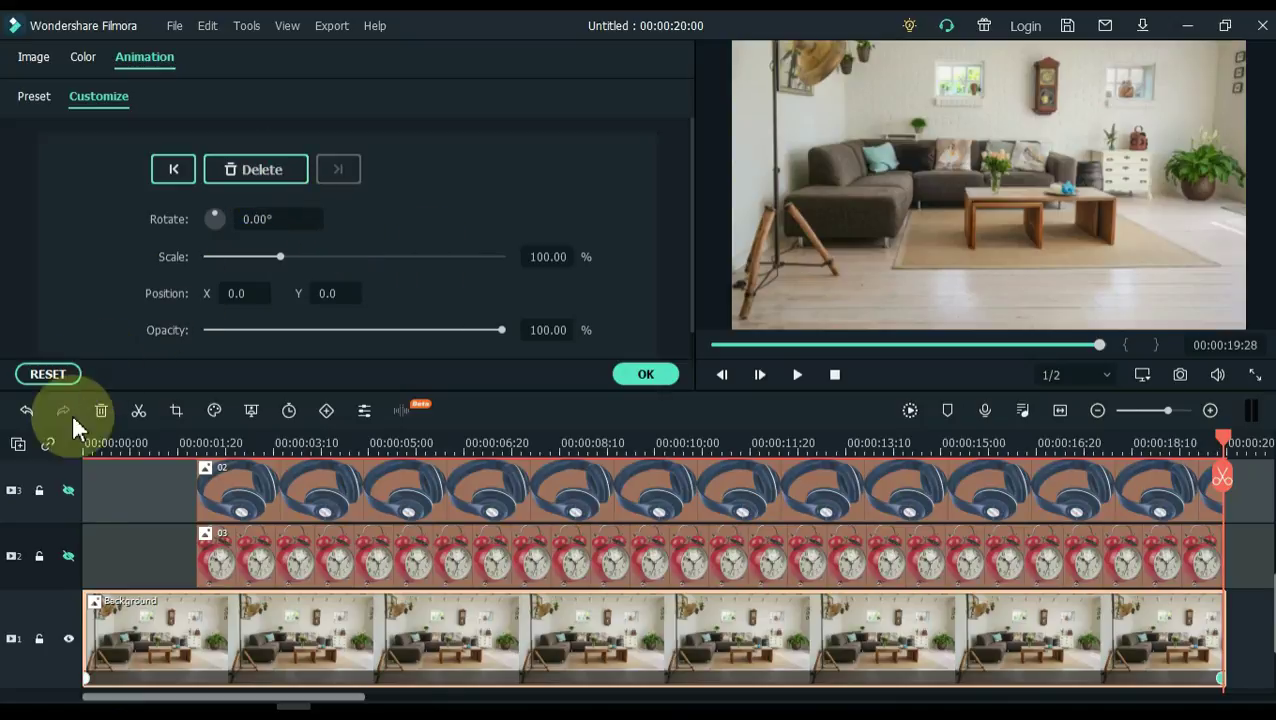
left_click(86, 681)
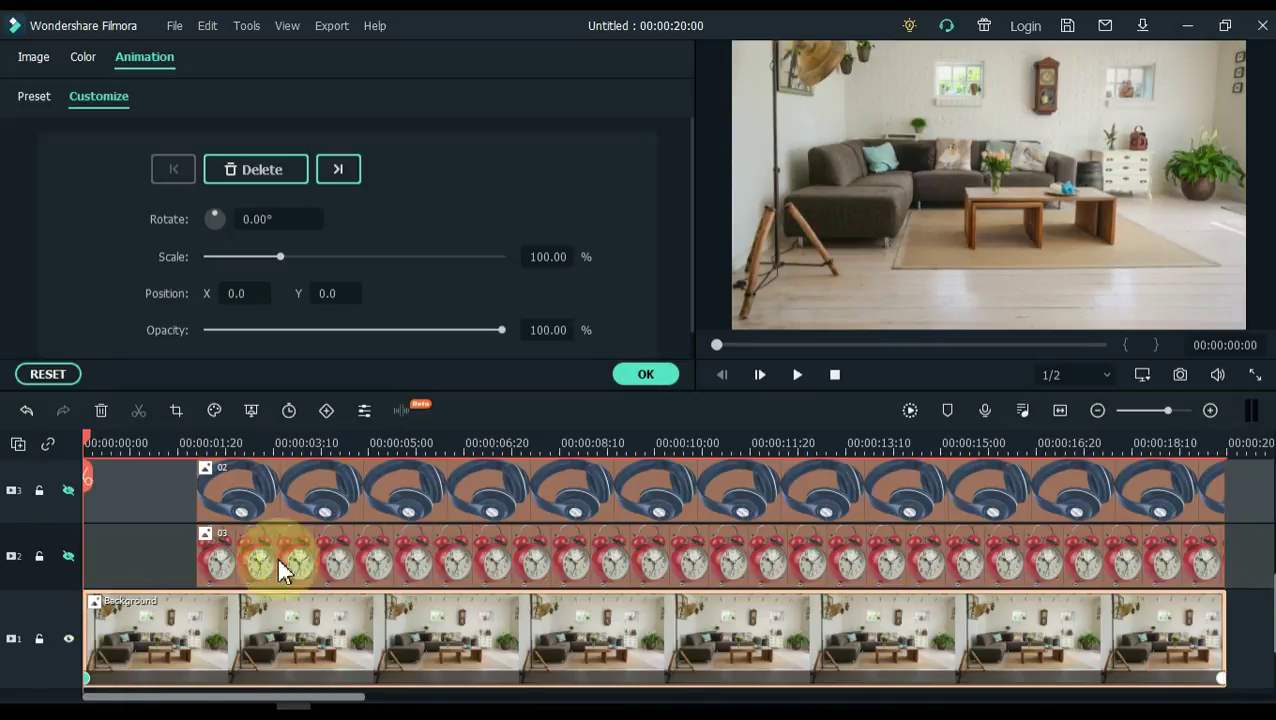
- Set the first keyframe's Scale to 250%, apply it, and preview the zoom-out
left_click(548, 257)
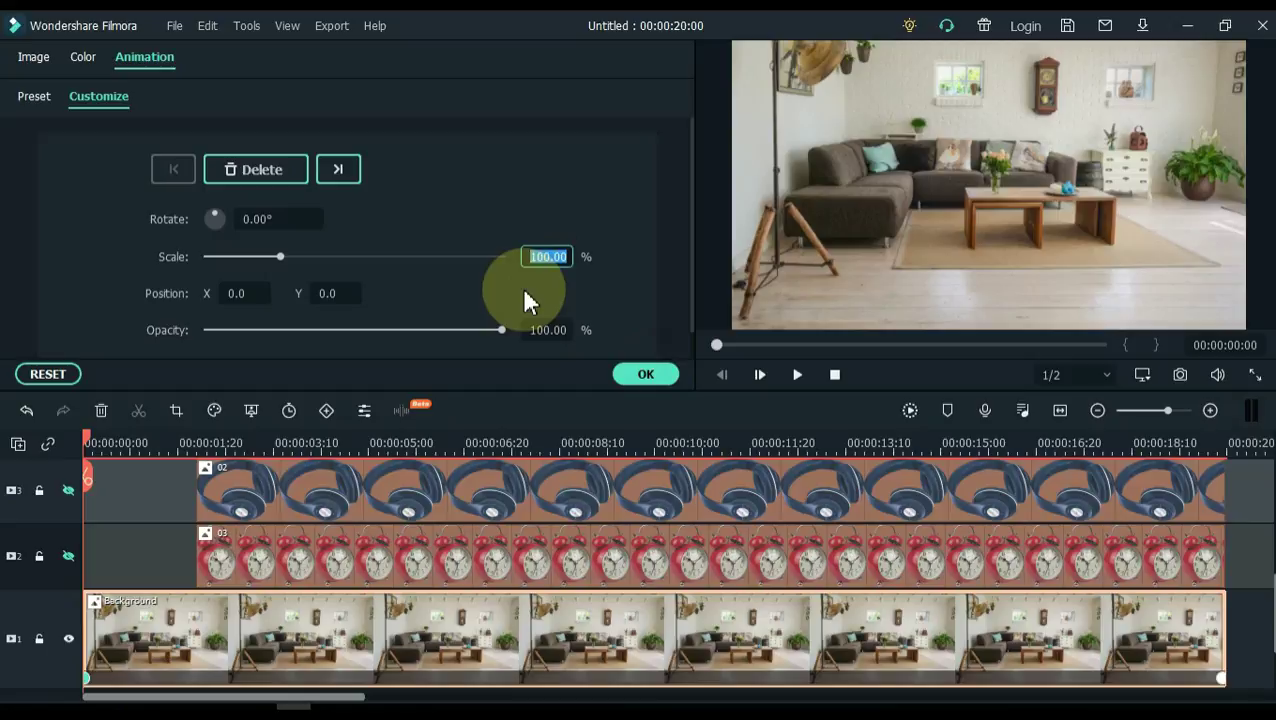
type("250")
key("Return")
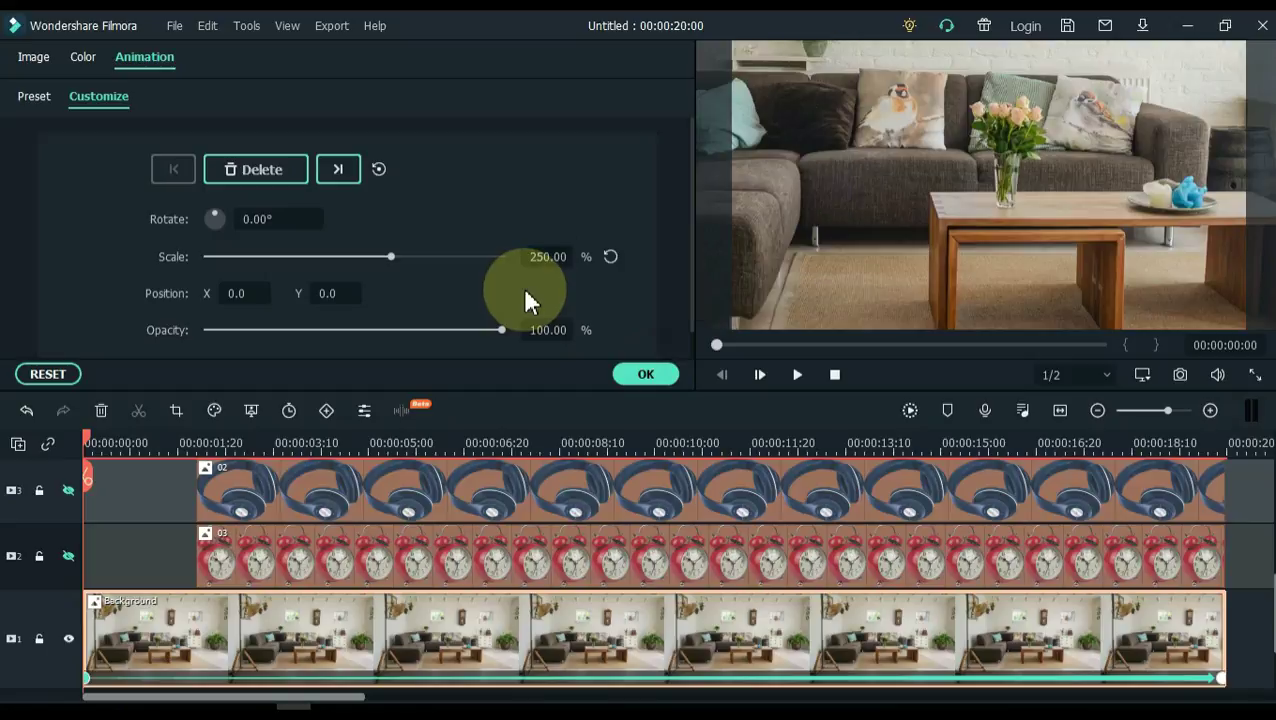
left_click(646, 375)
left_click(135, 627)
key("space")
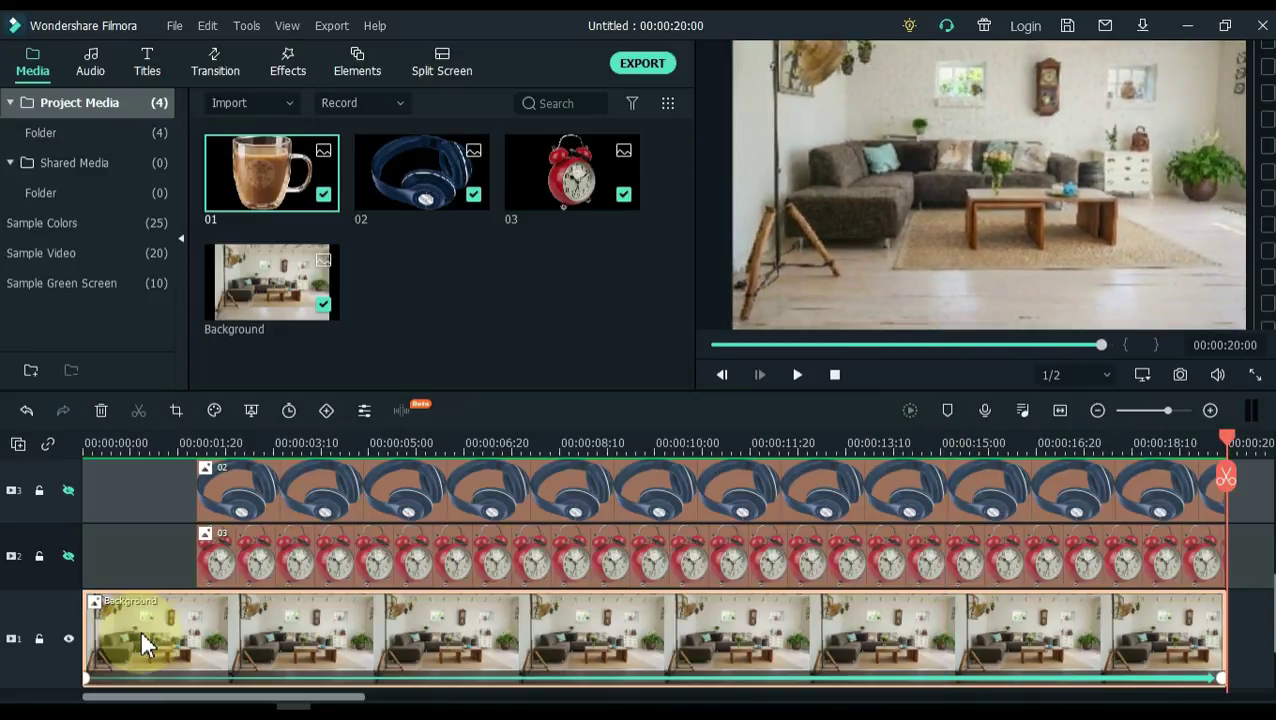
- Show the alarm clock, start it off the left edge, and bring it into frame around 4 seconds
double_click(205, 552)
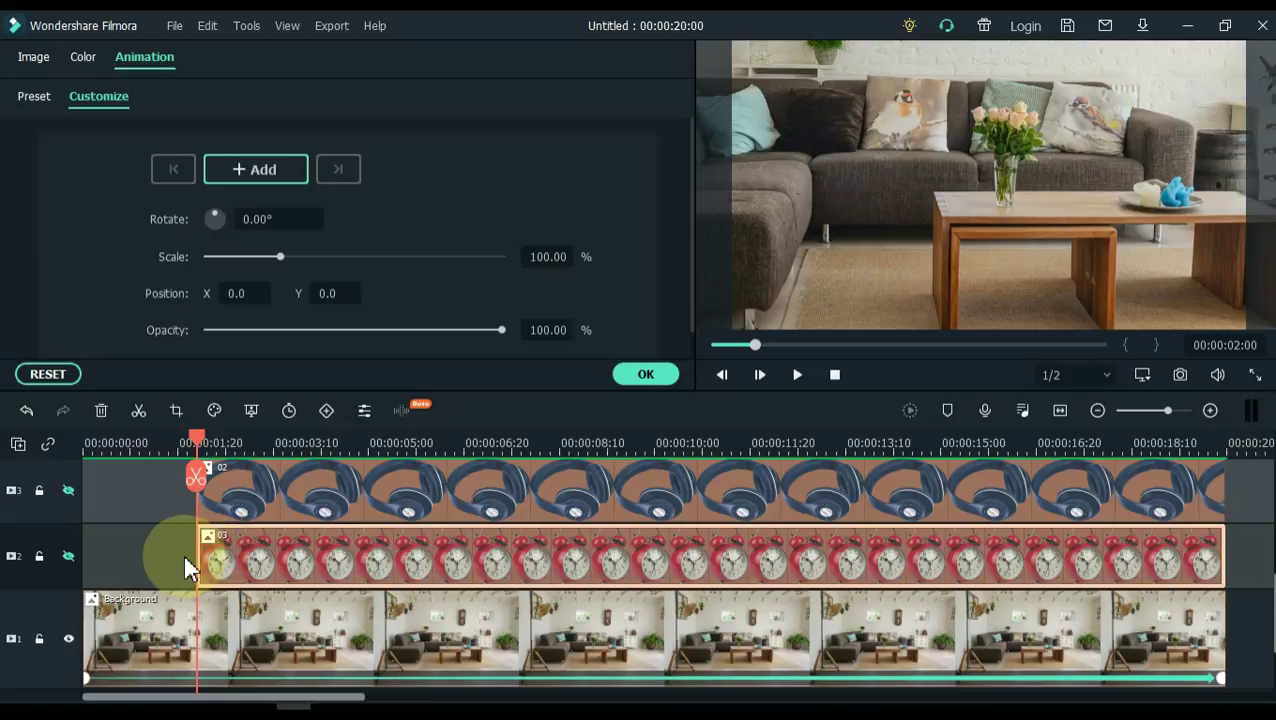
left_click(68, 557)
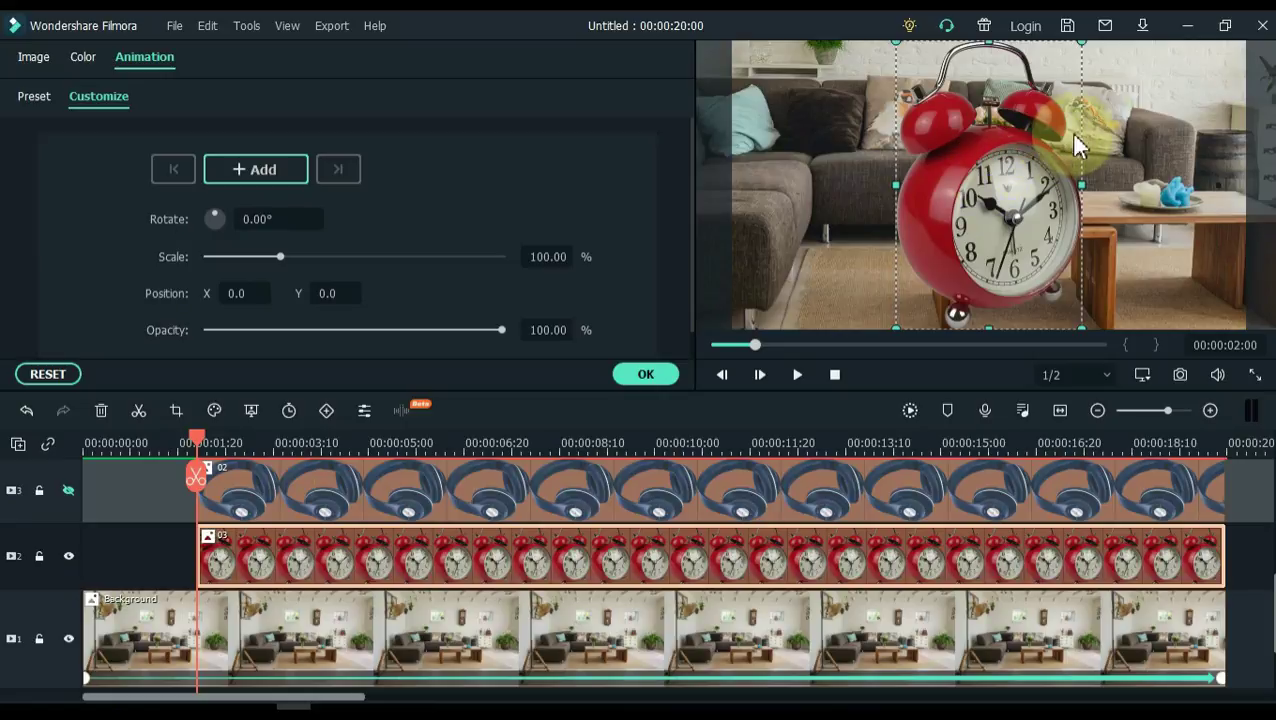
left_click_drag(1082, 125, 725, 101)
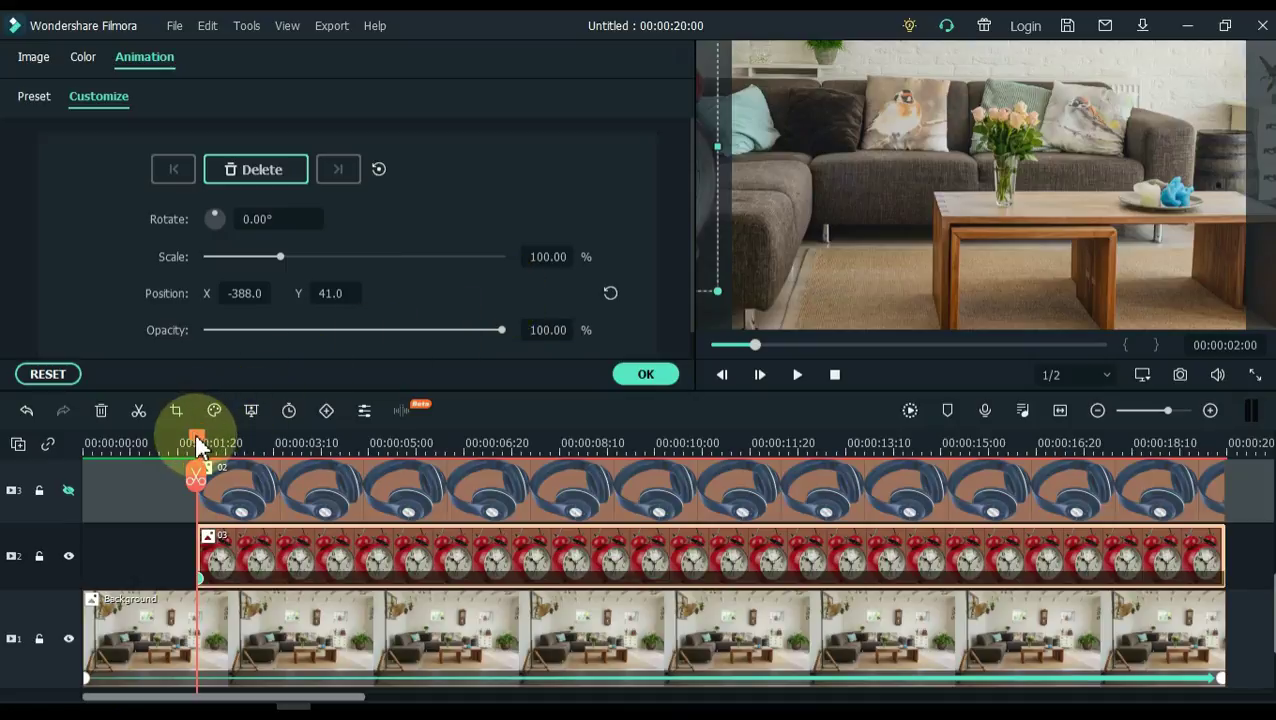
left_click_drag(197, 440, 333, 457)
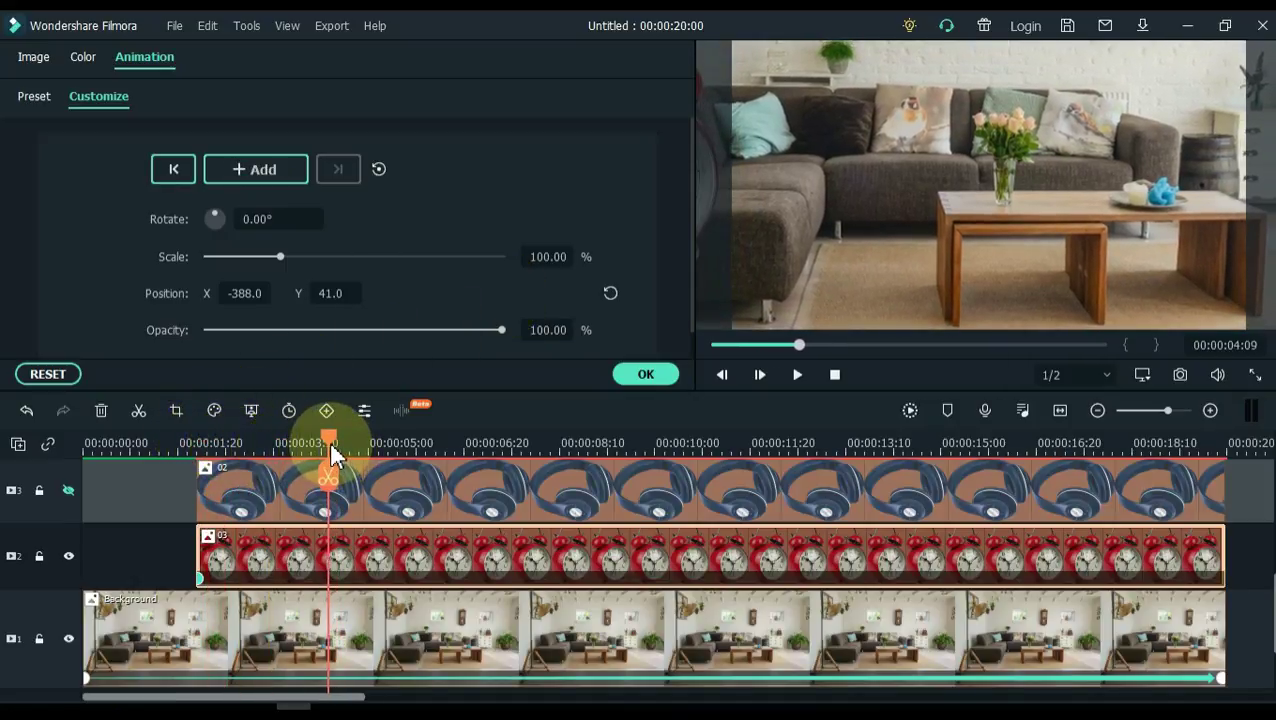
left_click(340, 555)
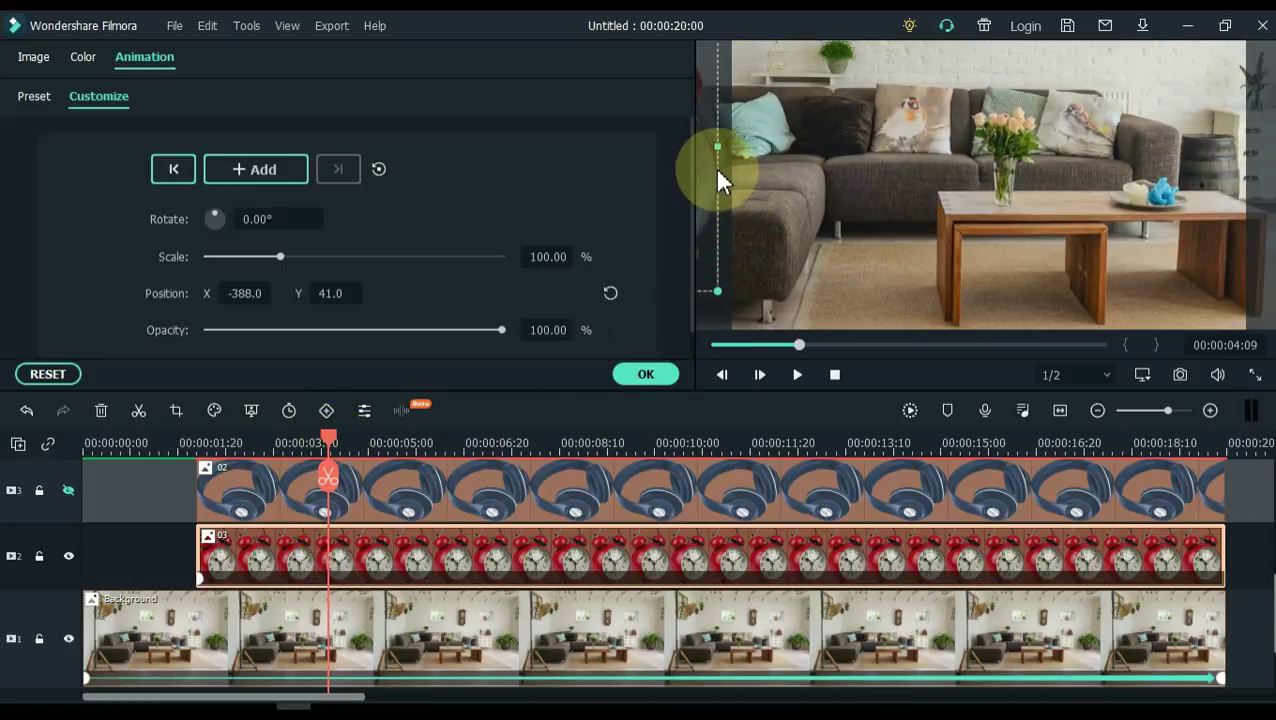
left_click_drag(719, 169, 908, 237)
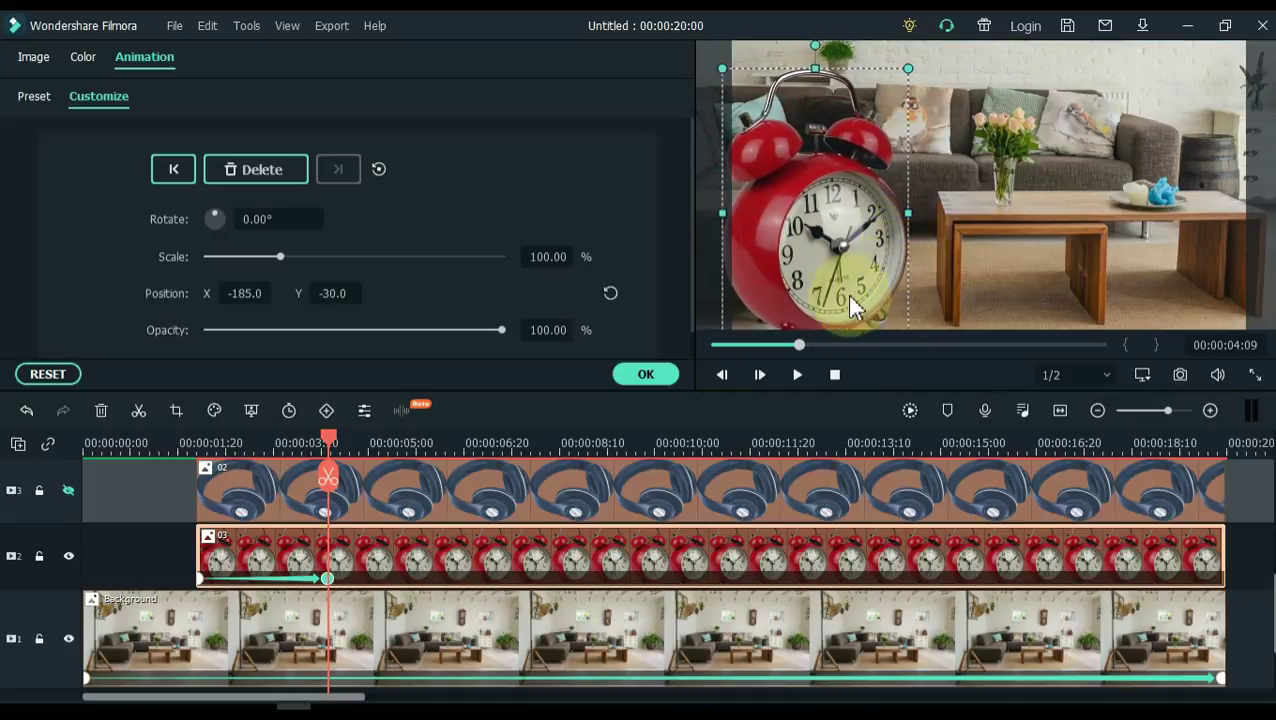
- At about 7 seconds, settle the clock over the table at 71.43% scale
left_click(340, 443)
left_click_drag(352, 455, 527, 450)
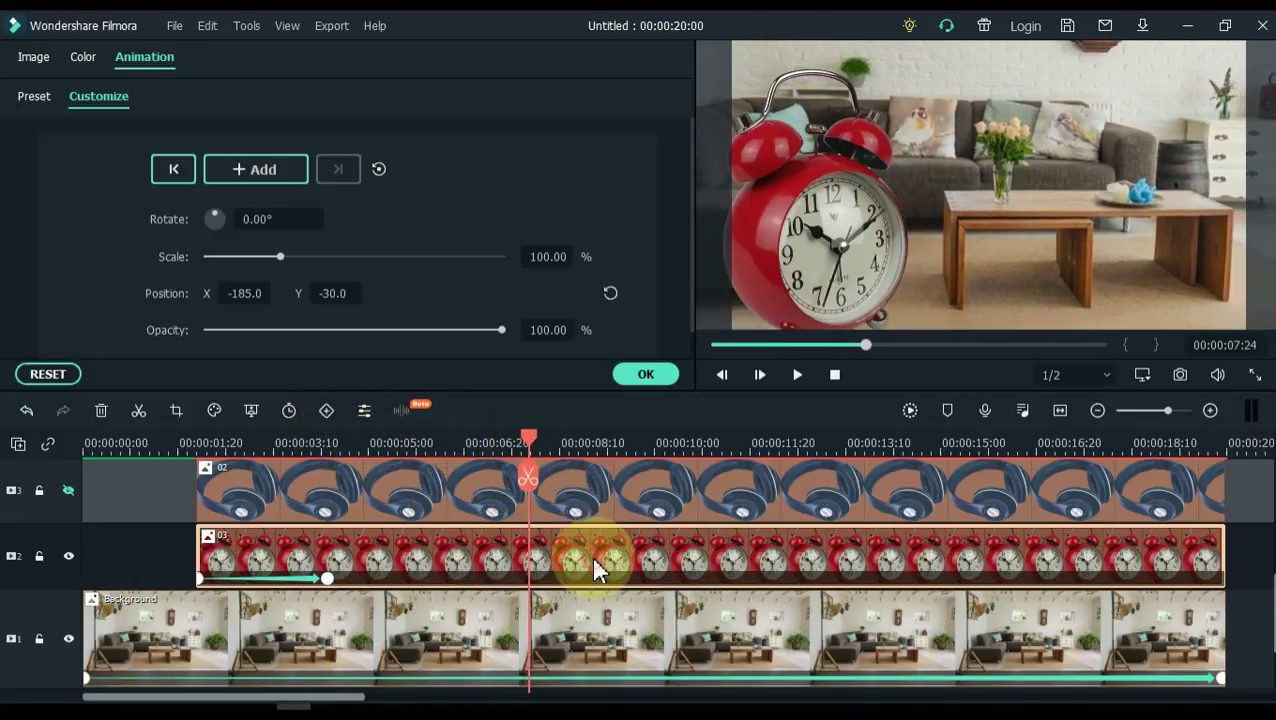
left_click(778, 288)
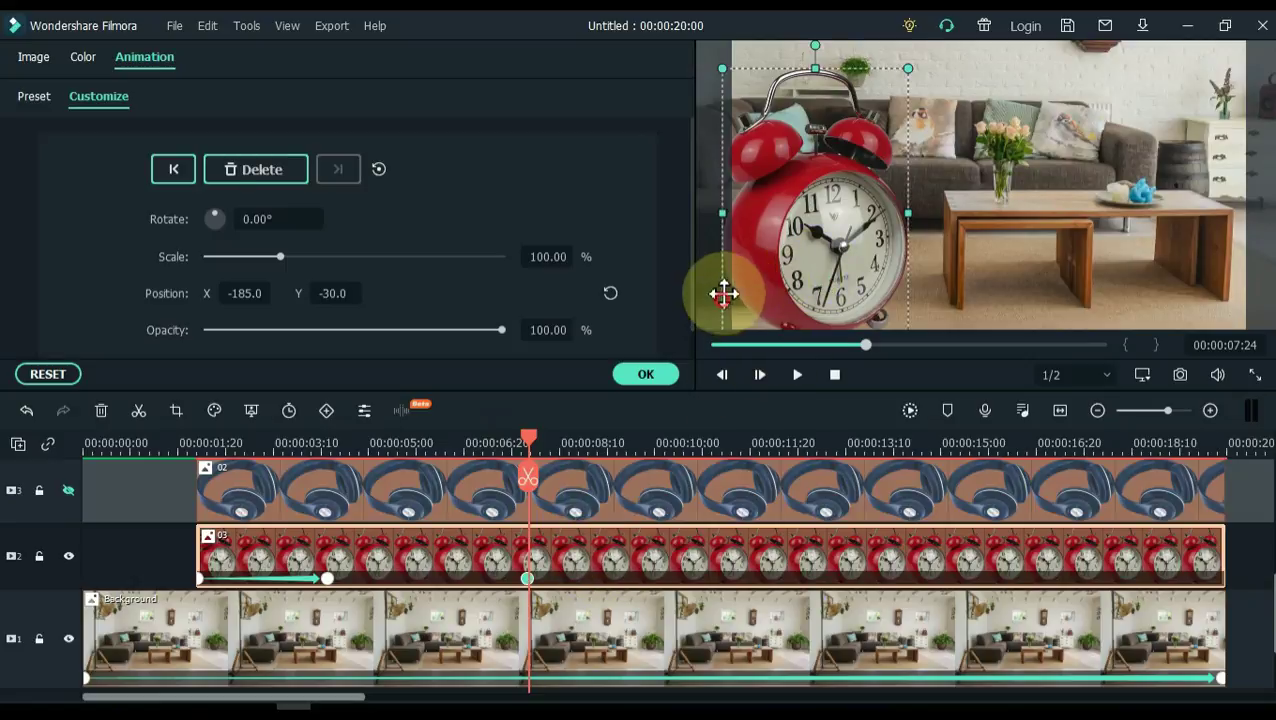
left_click_drag(723, 290, 789, 256)
left_click_drag(797, 311, 916, 235)
left_click_drag(848, 175, 878, 226)
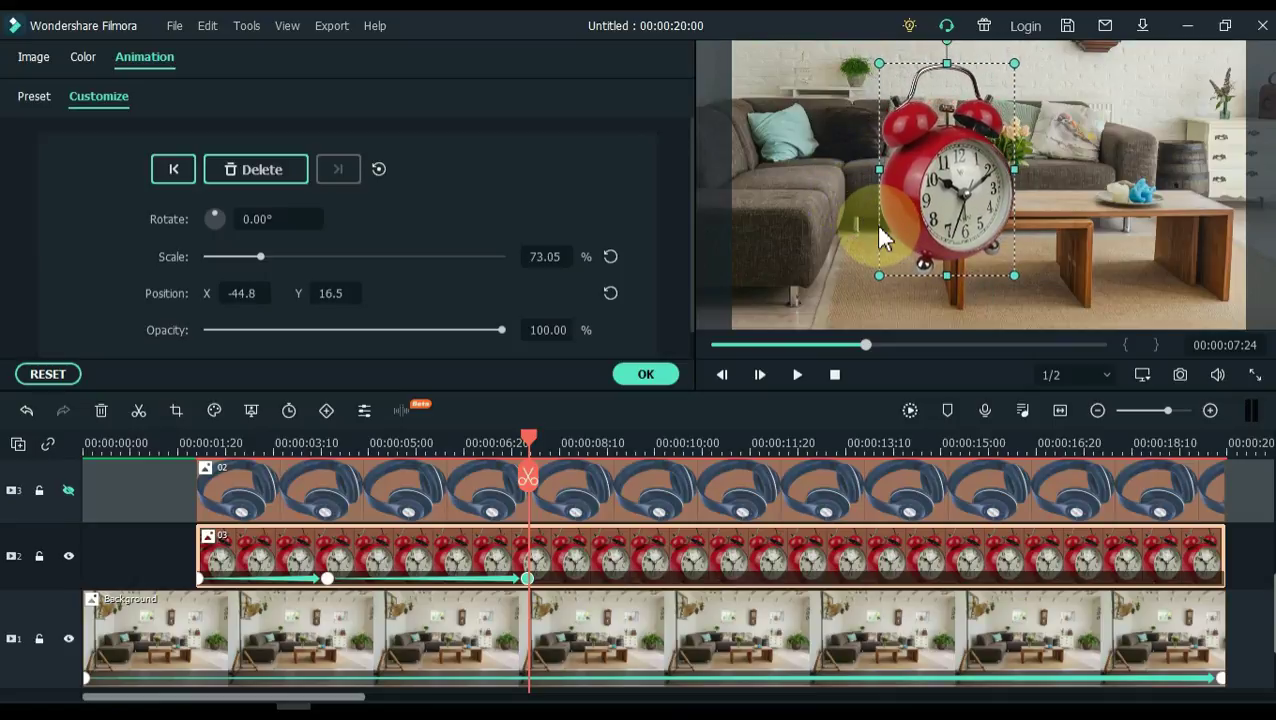
left_click_drag(879, 275, 884, 279)
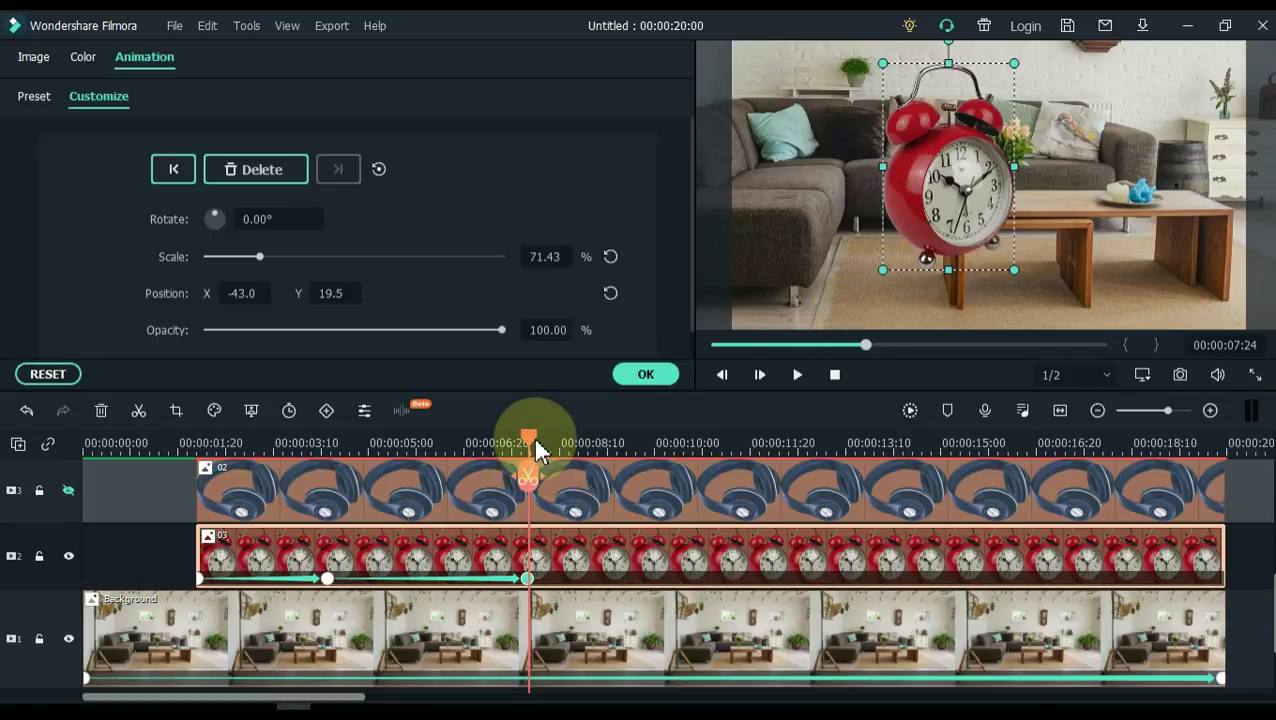
- At the clip's end, shrink the clock to a small wall clock
left_click_drag(534, 443, 1225, 450)
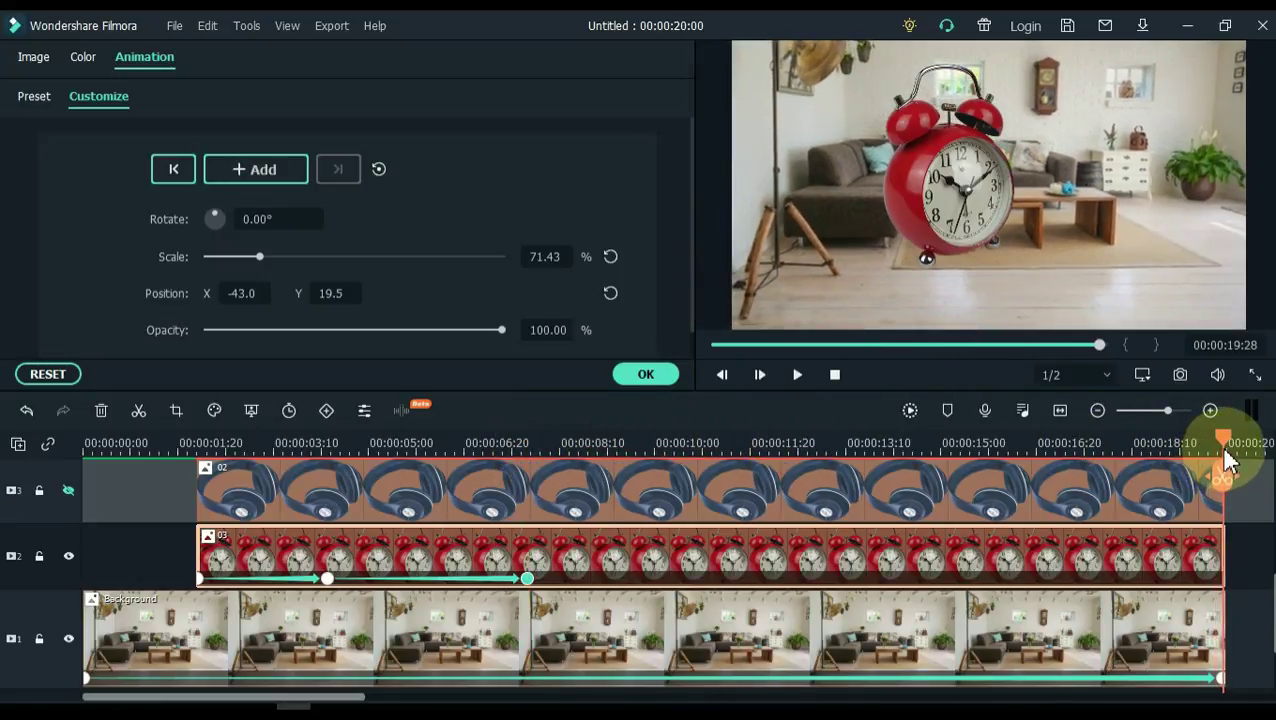
left_click(975, 255)
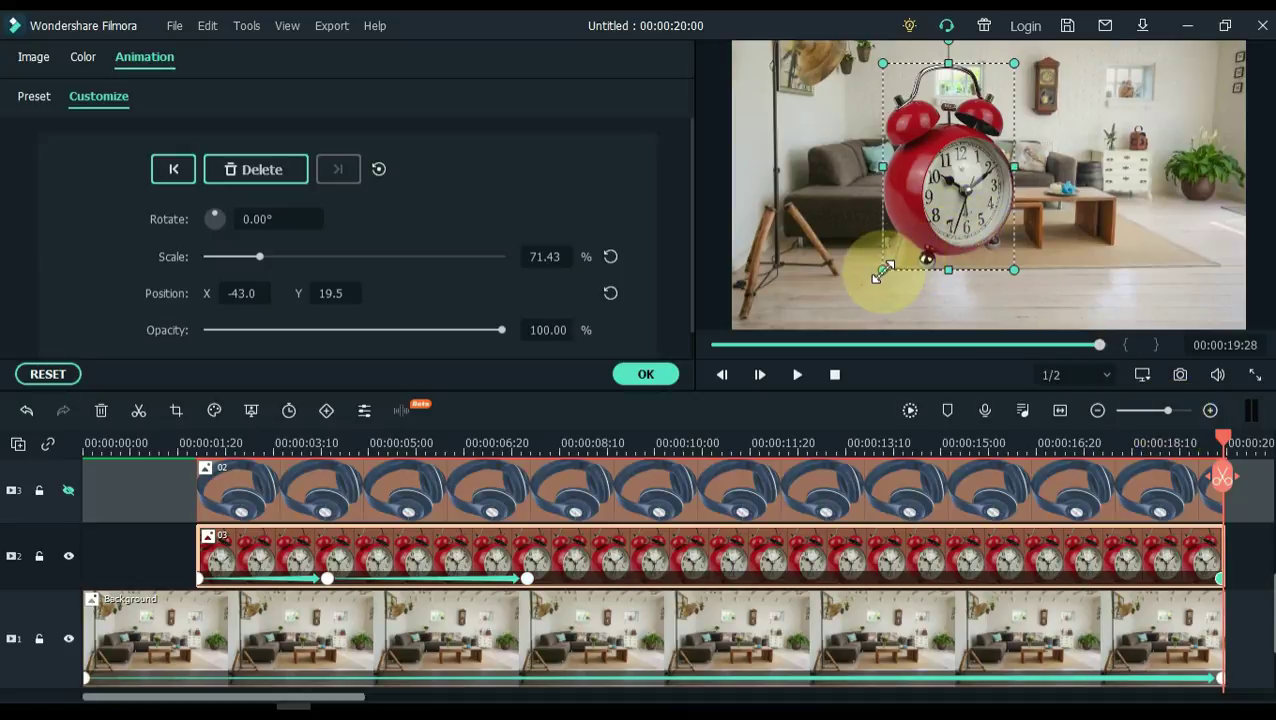
left_click_drag(879, 264, 972, 133)
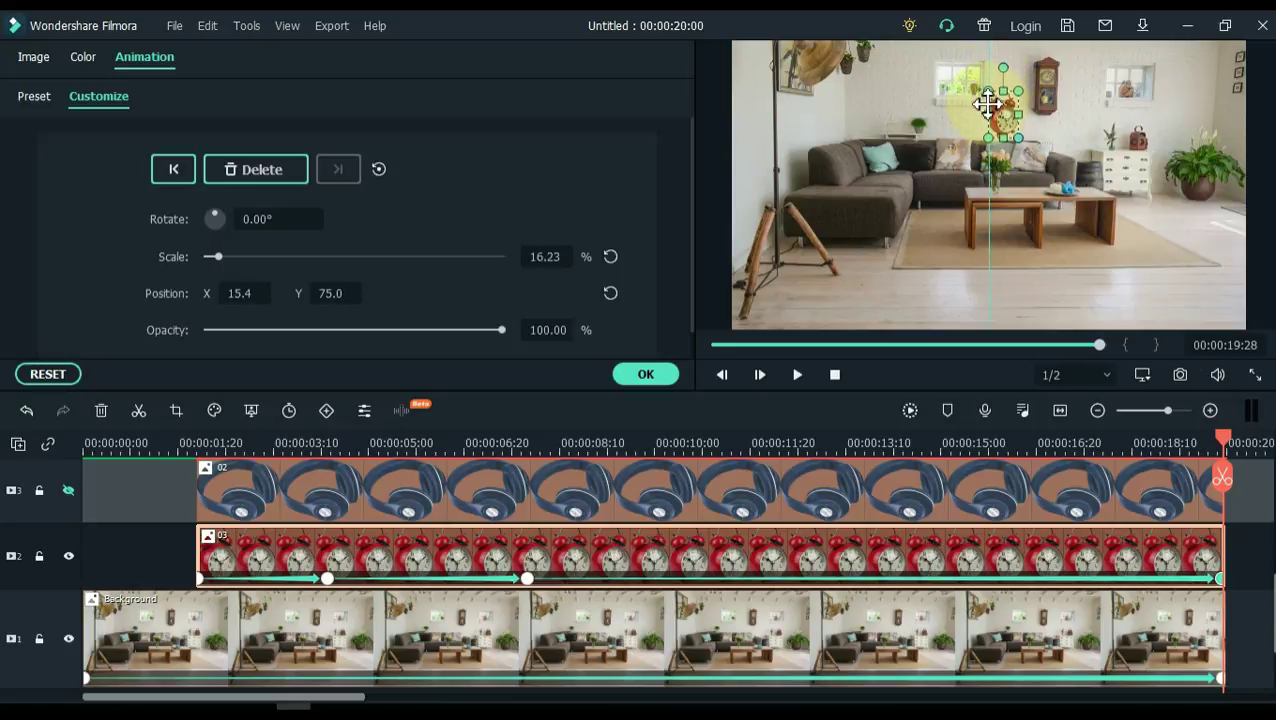
- Play back the alarm clock animation from near the start
left_click(195, 440)
key("space")
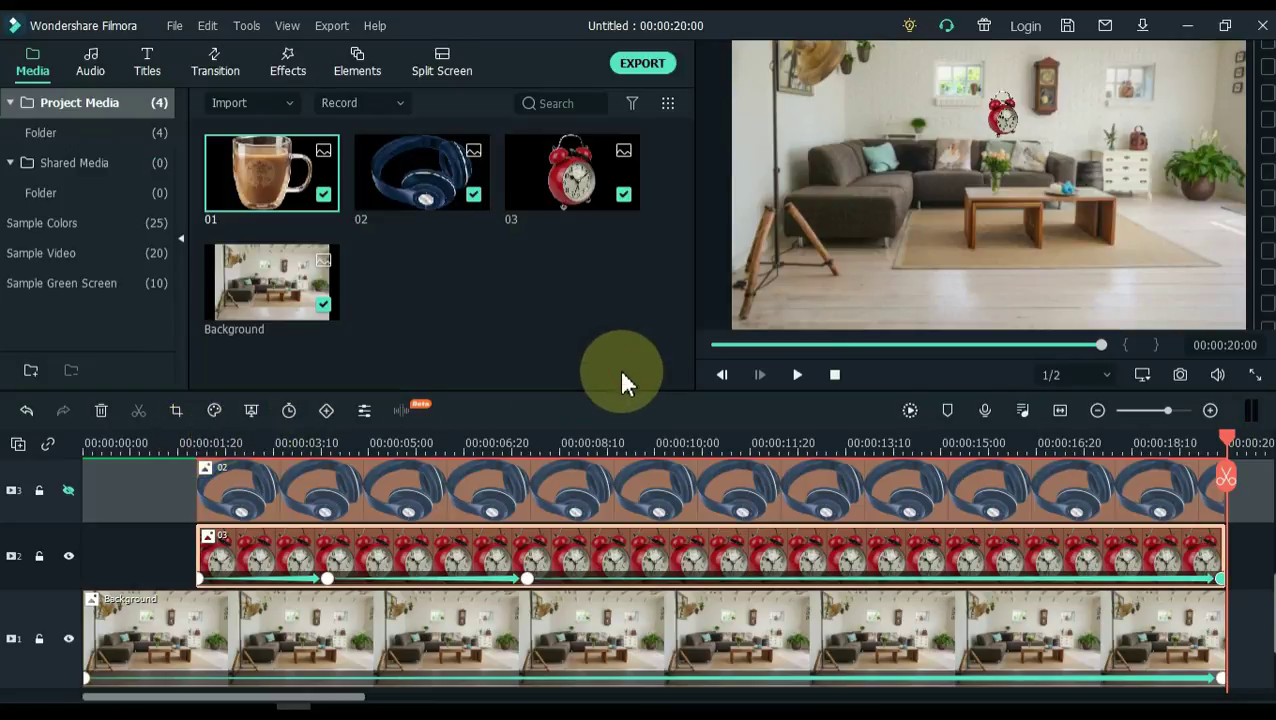
scroll(878, 602, "up", 1)
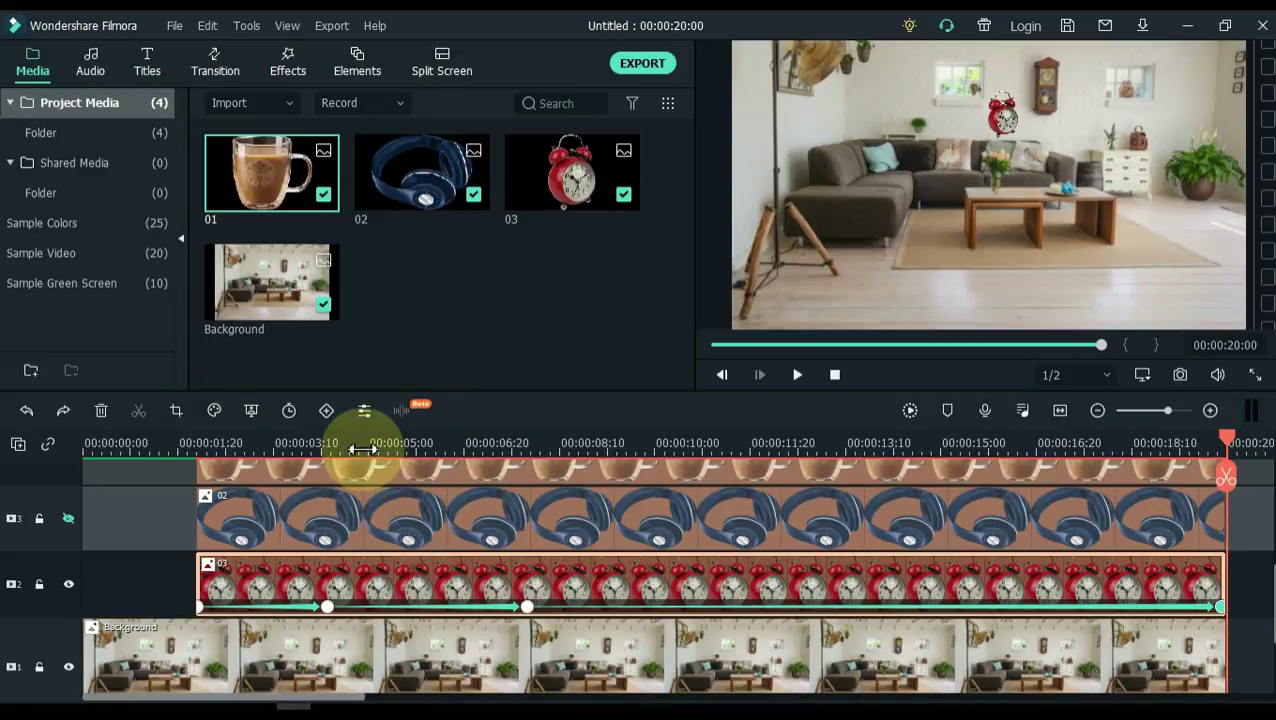
- At 00:00:05:24, show the headphones track and open the headphones clip's animation settings
left_click(414, 443)
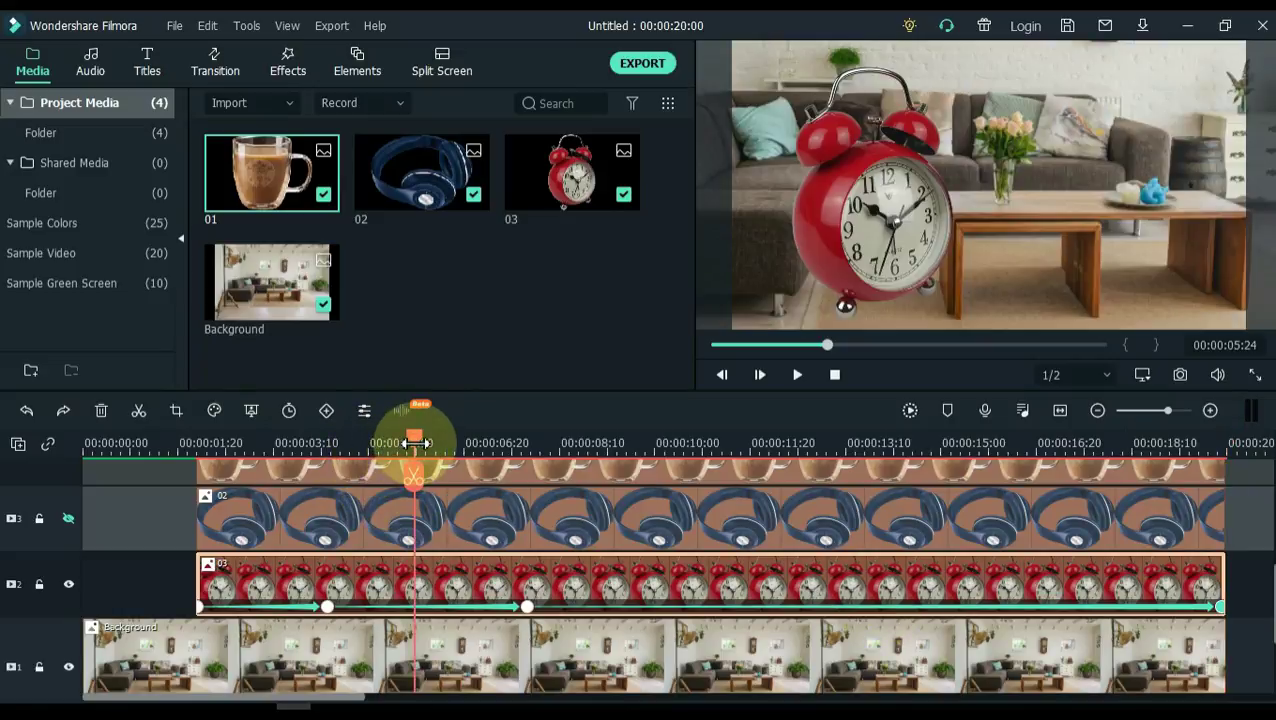
left_click(478, 537)
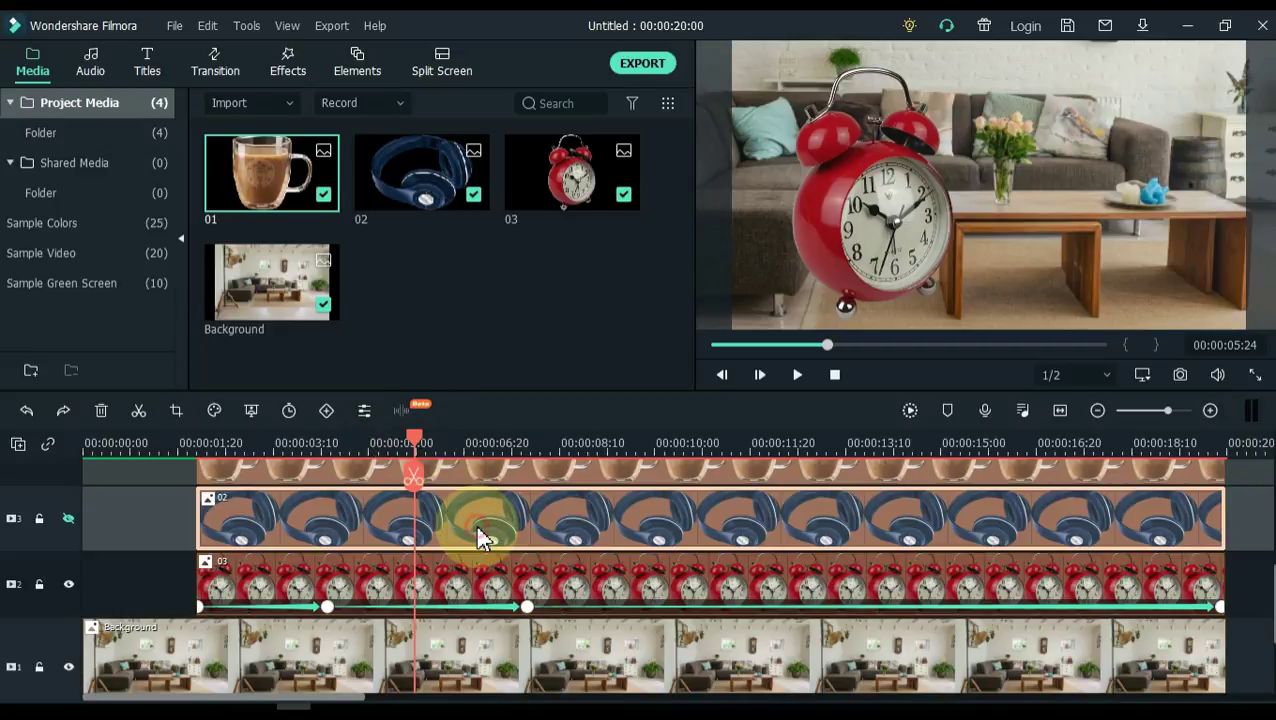
left_click(69, 520)
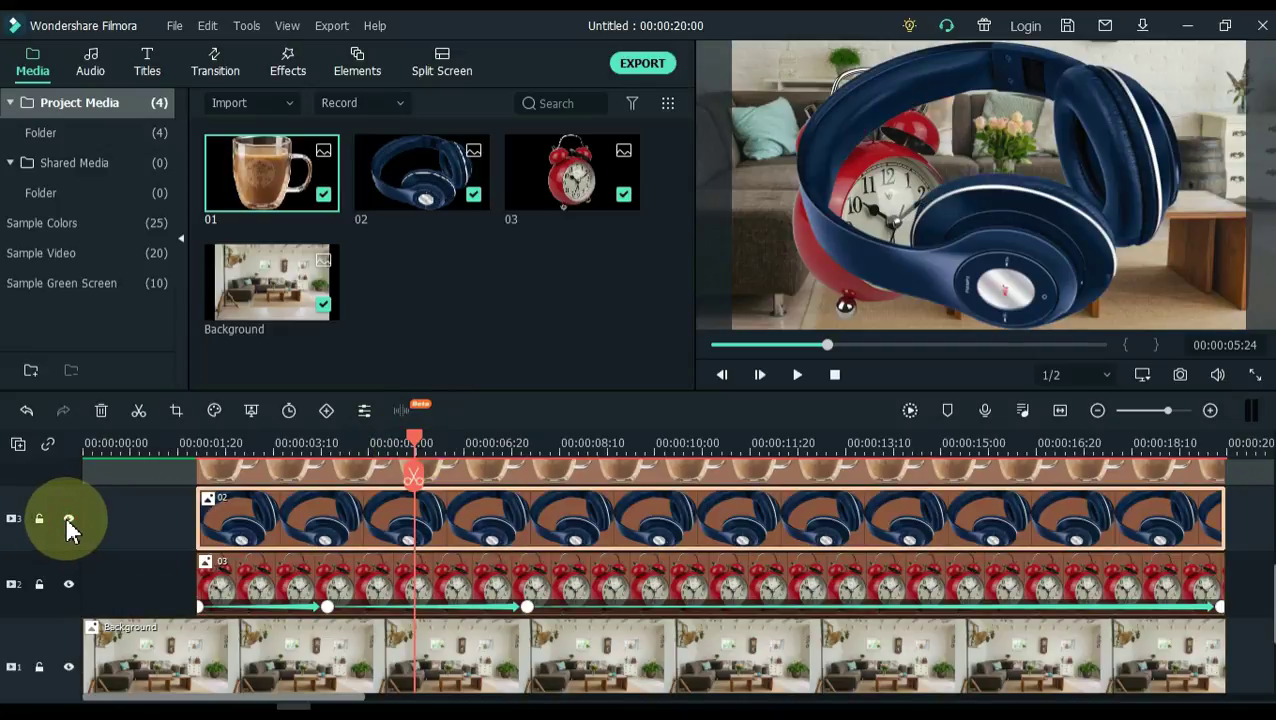
double_click(474, 533)
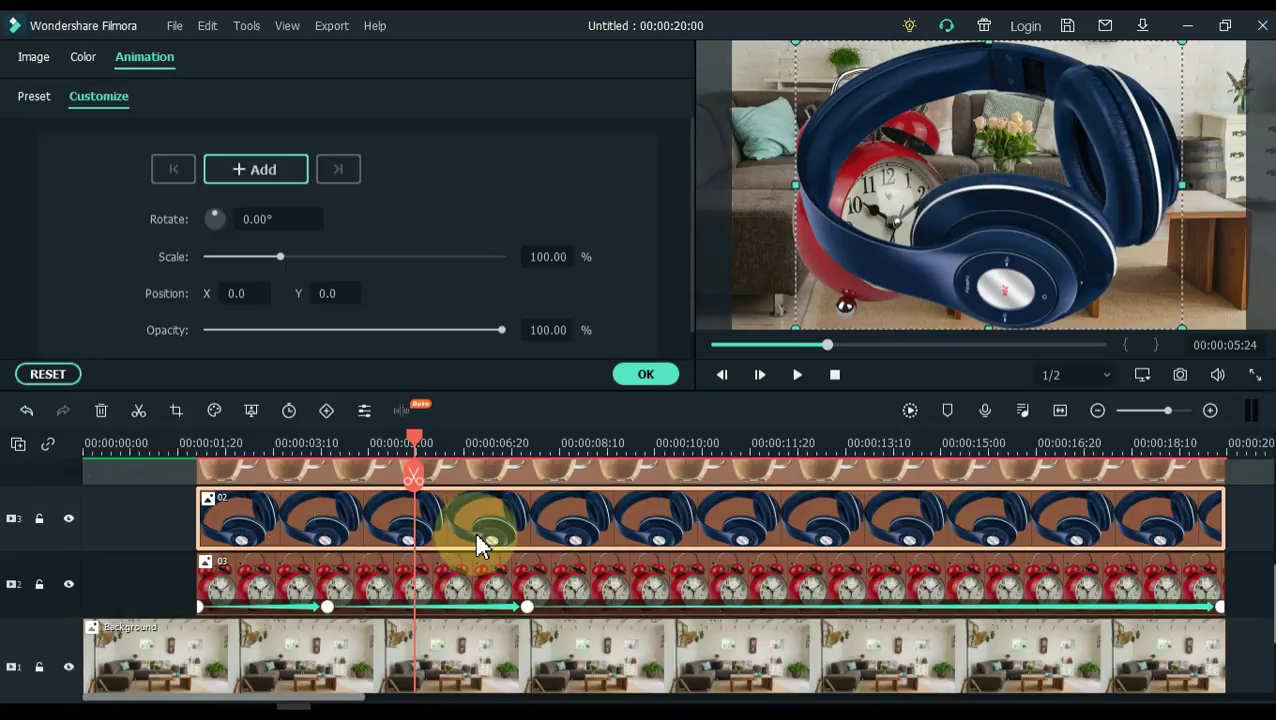
- Add a headphones keyframe and move the headphones off the right edge
left_click(258, 168)
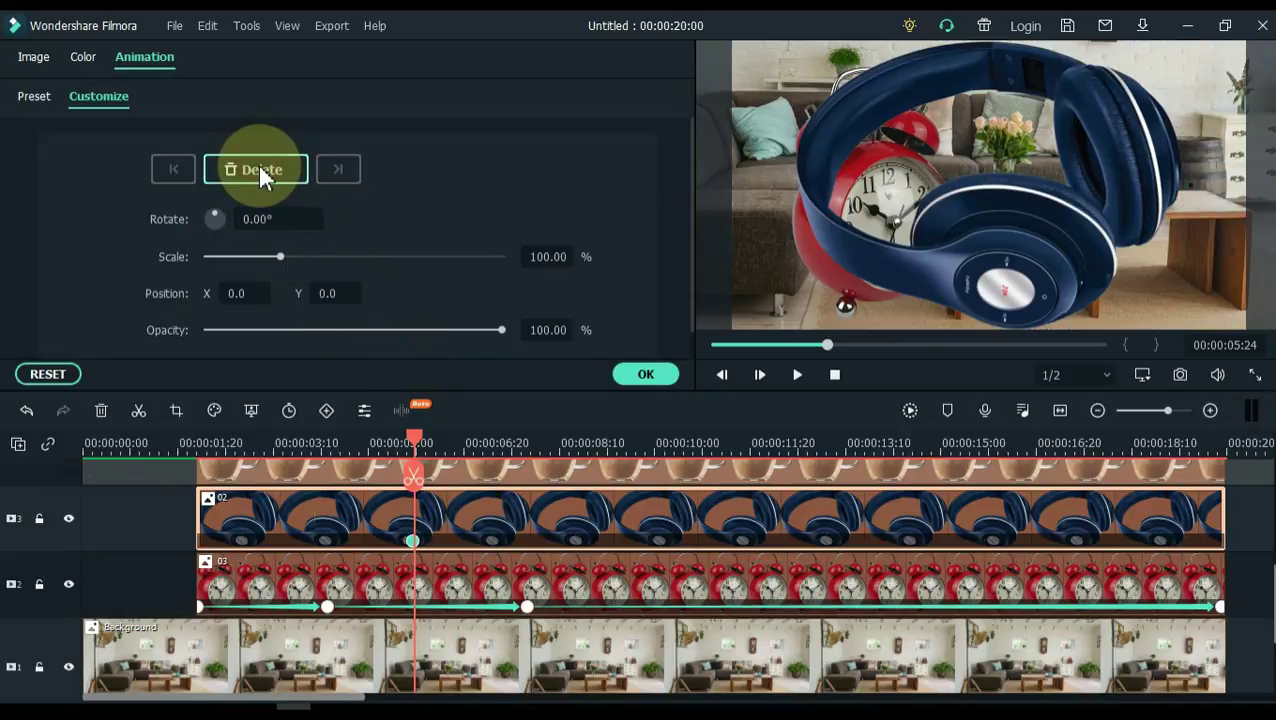
left_click_drag(991, 276, 980, 270)
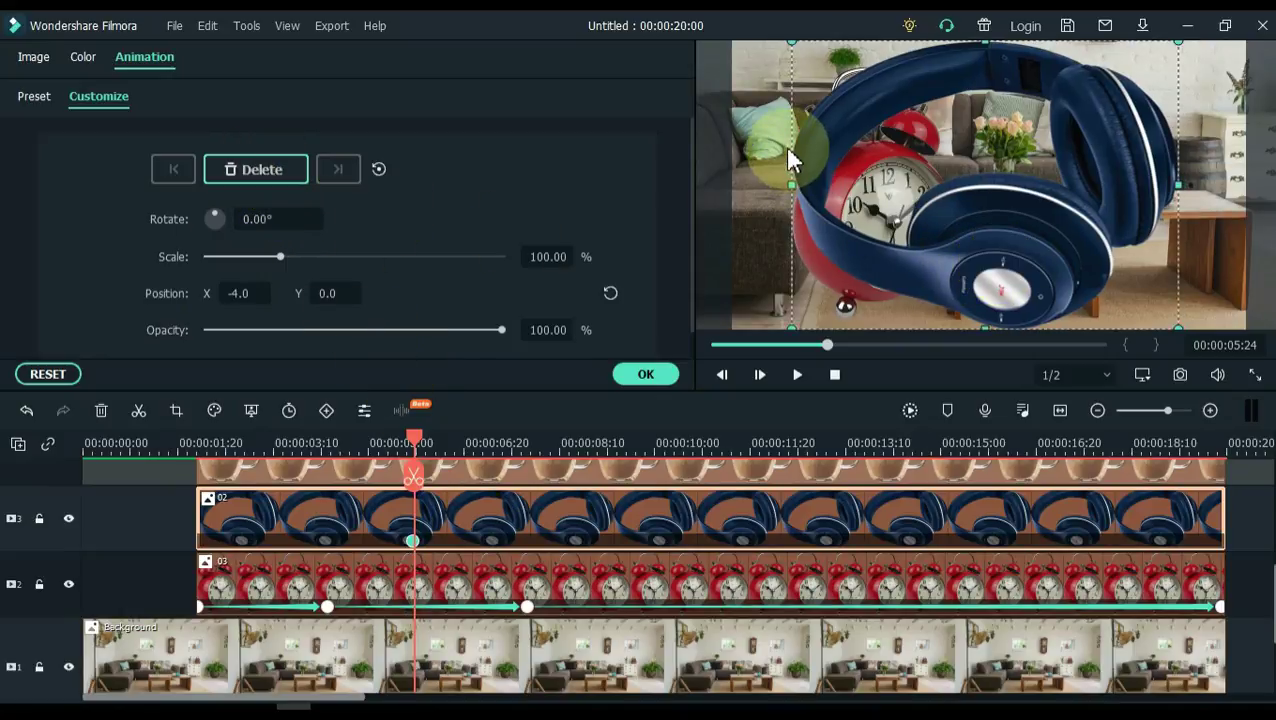
left_click_drag(790, 160, 1239, 250)
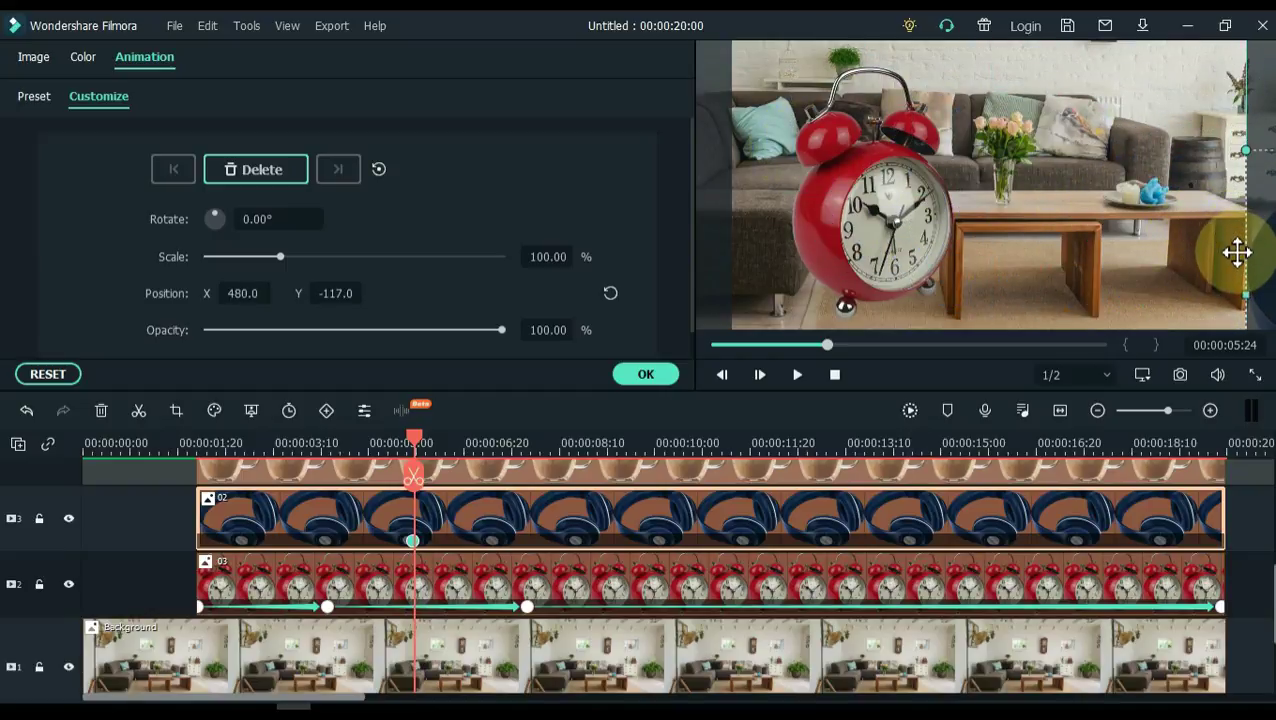
- Bring the headphones back in around 9 seconds and add a keyframe near 12 seconds
left_click_drag(418, 450, 612, 472)
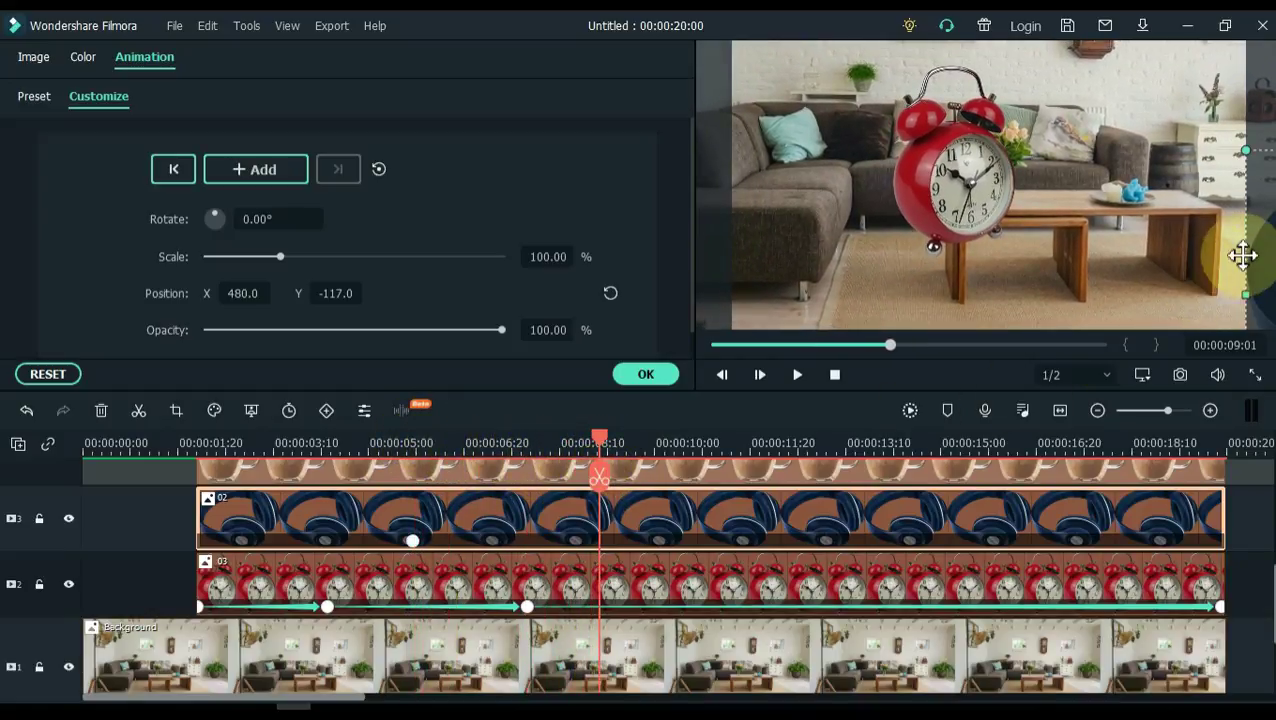
left_click_drag(1234, 257, 993, 206)
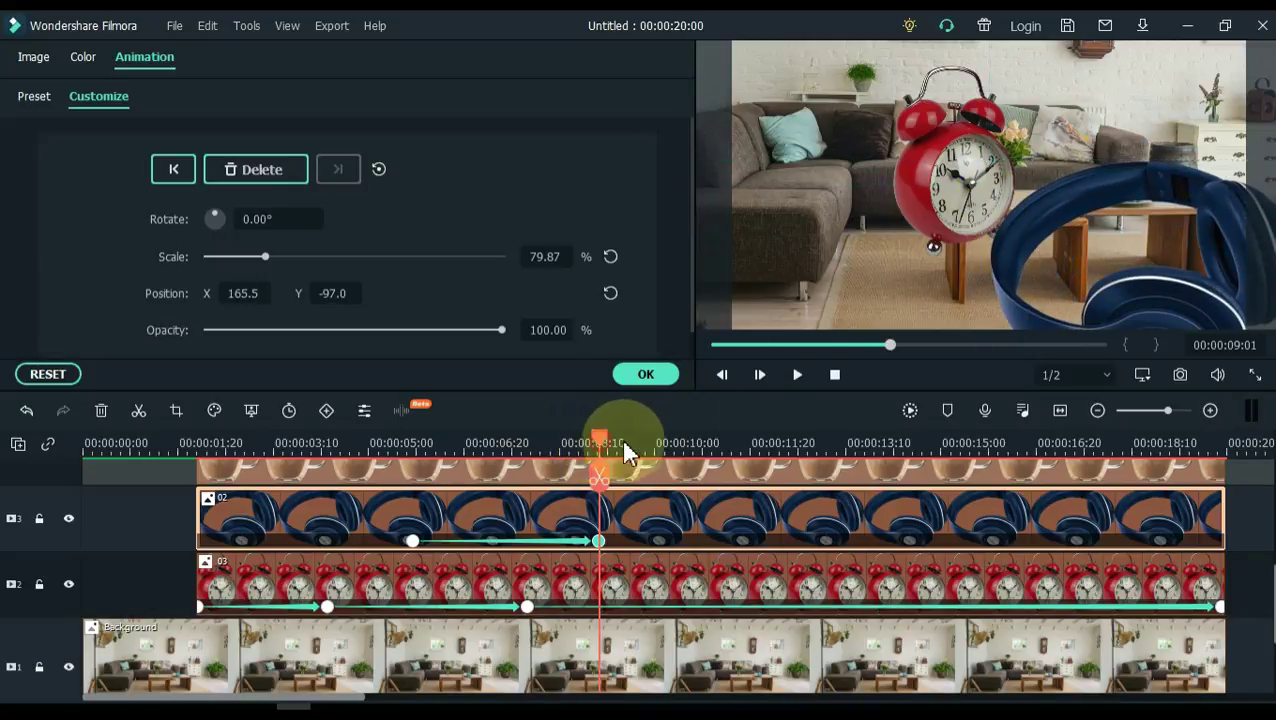
left_click_drag(624, 447, 823, 453)
left_click(1175, 300)
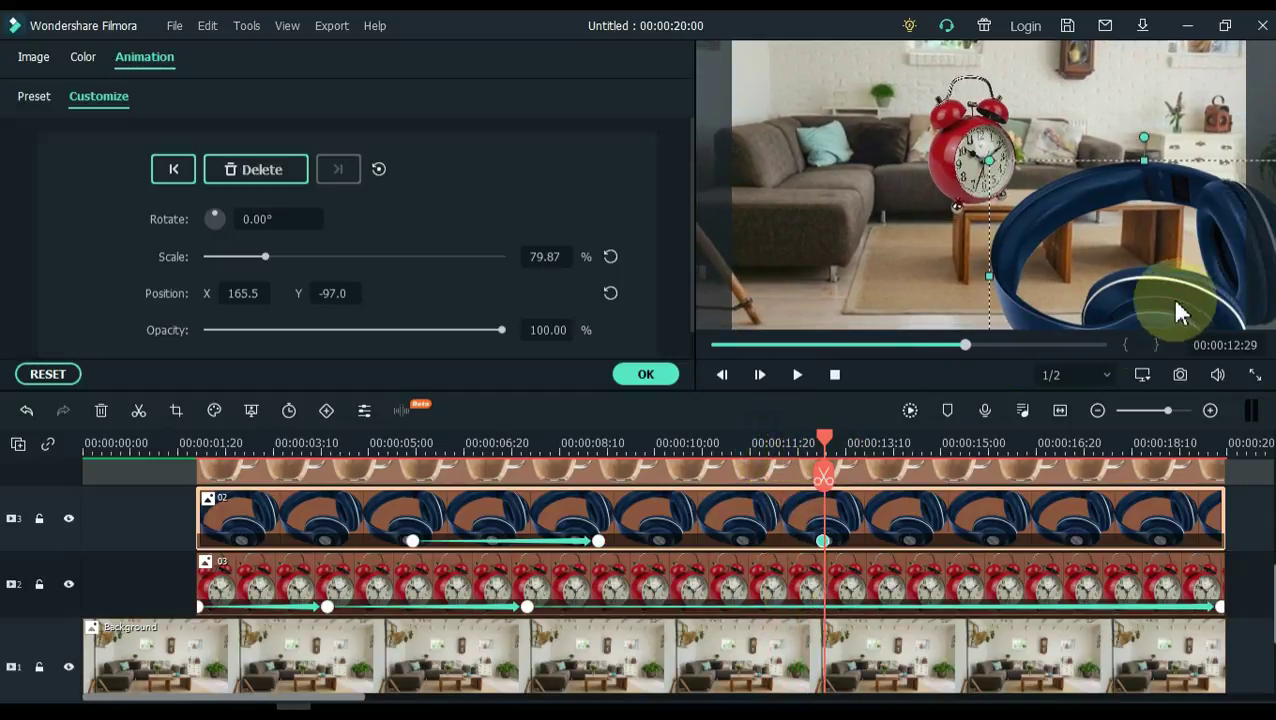
- Shrink the headphones to 24.96% at X 82.6, Y -11.4 by the 00:00:19:27 keyframe
left_click_drag(996, 238, 1009, 192)
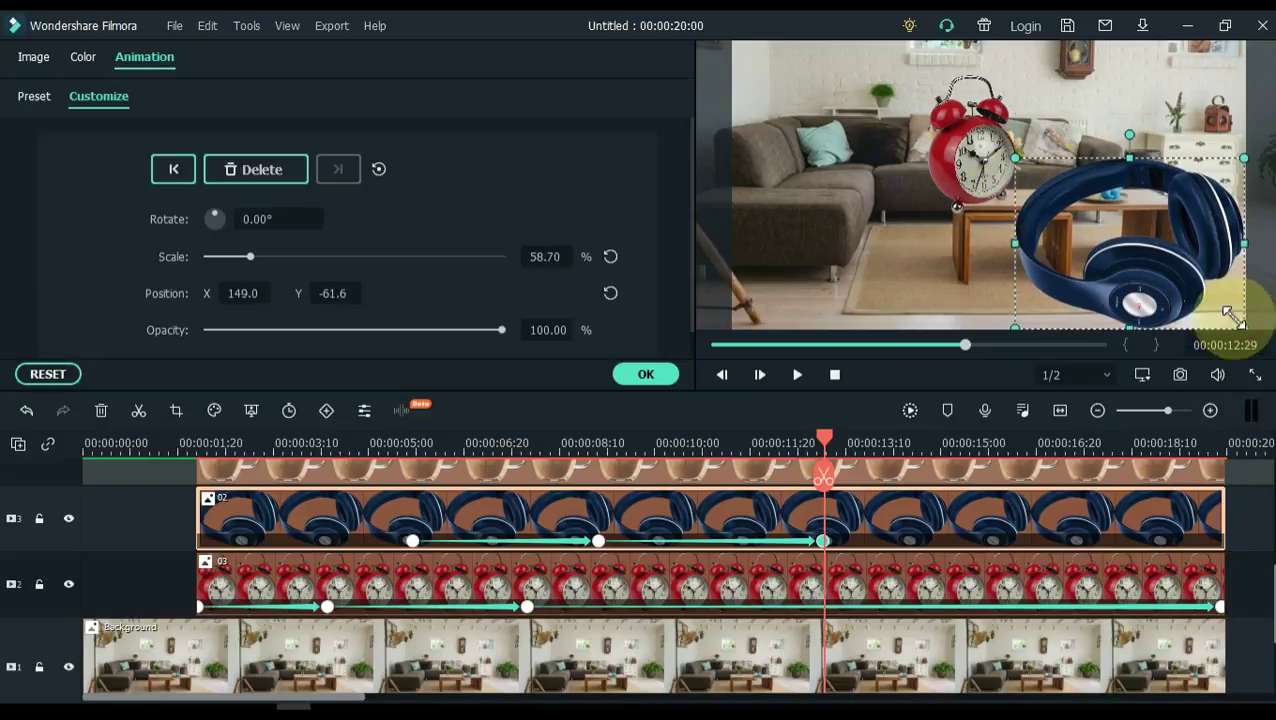
left_click_drag(1231, 317, 1225, 313)
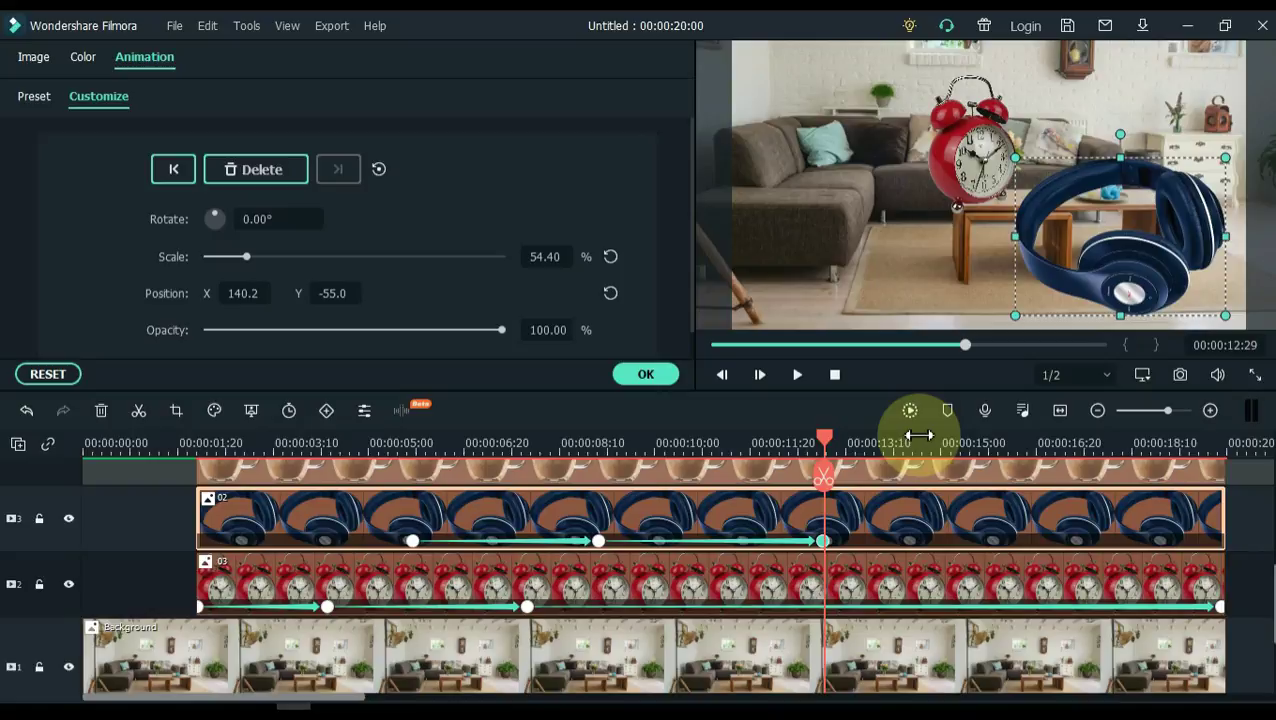
left_click(1219, 447)
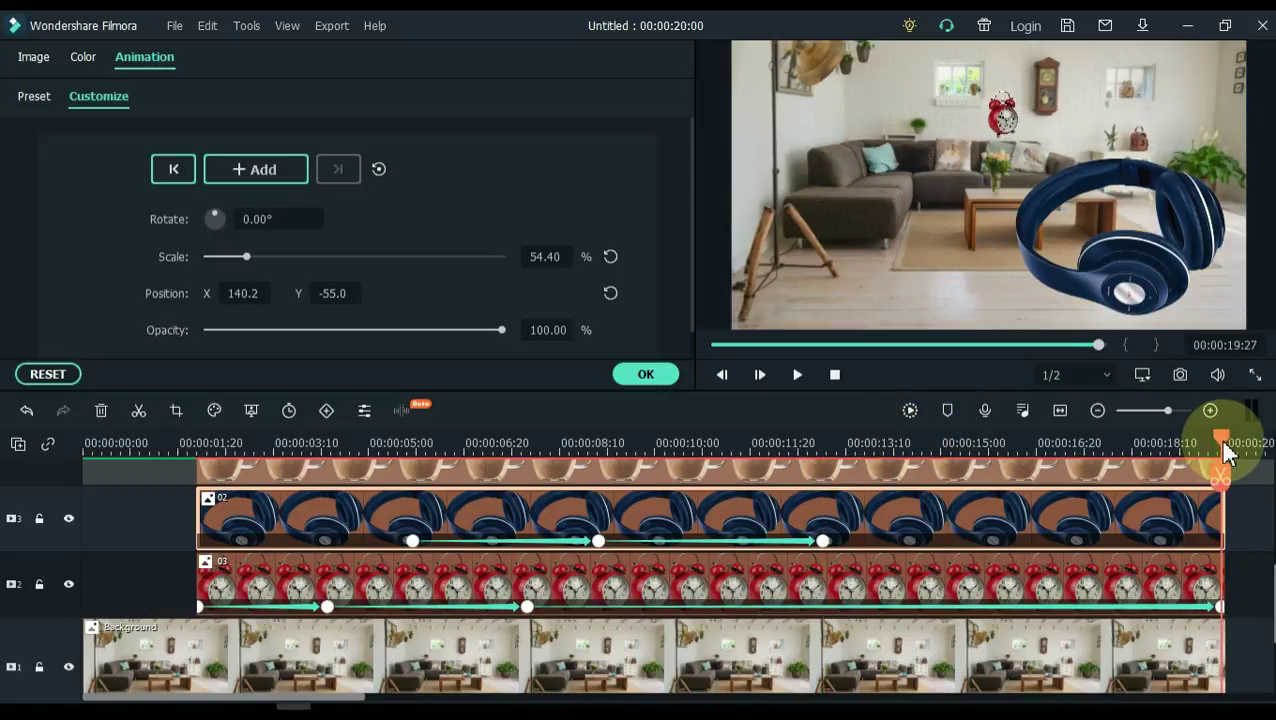
left_click_drag(1146, 290, 1108, 236)
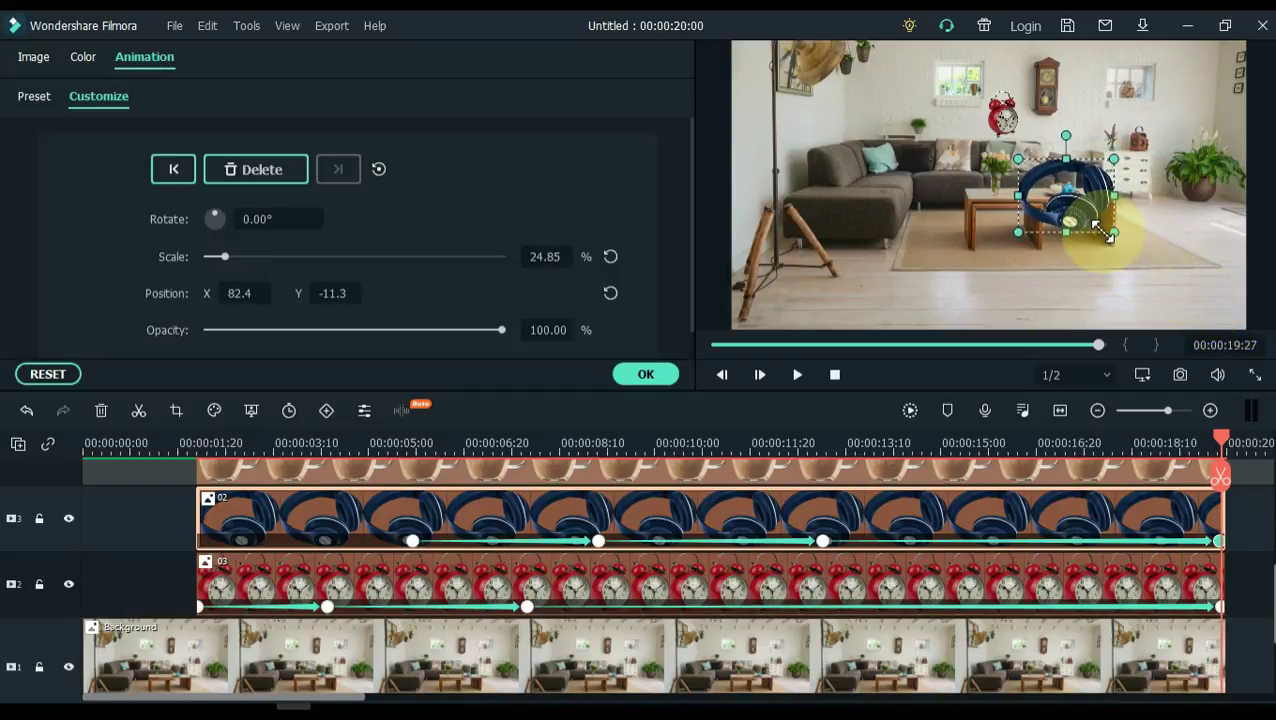
left_click_drag(1108, 234, 1115, 238)
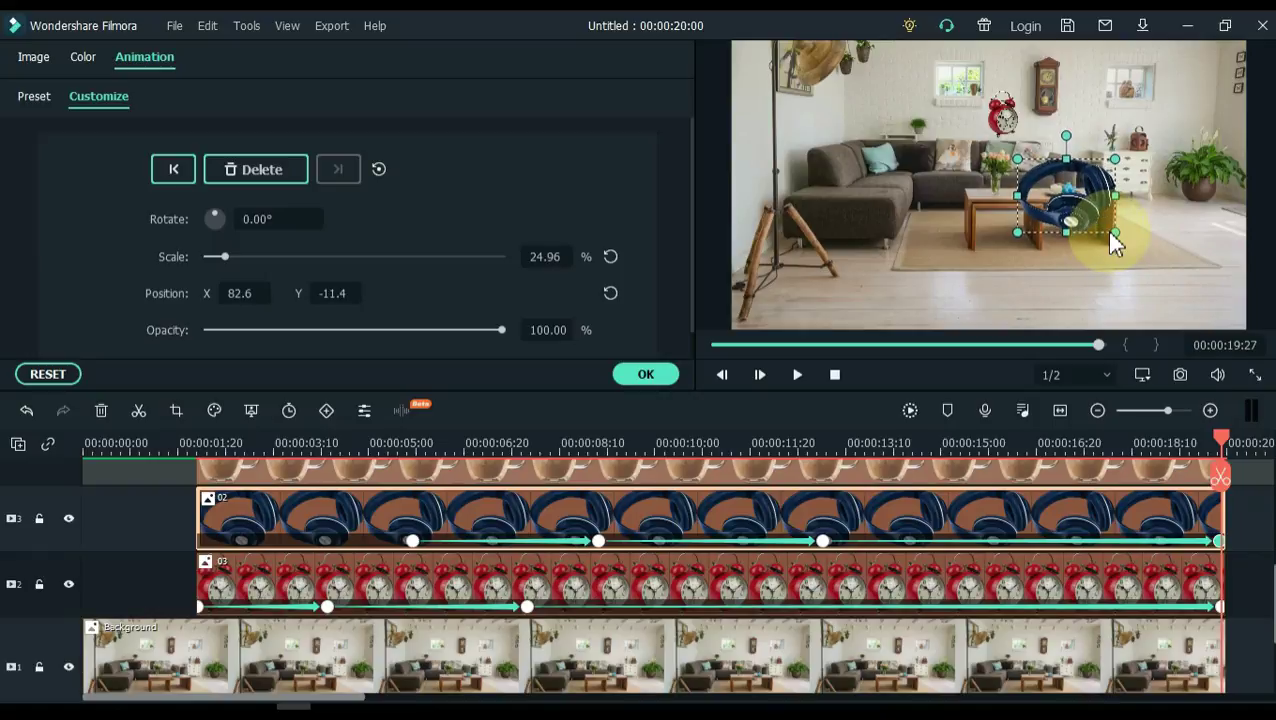
scroll(877, 518, "up", 1)
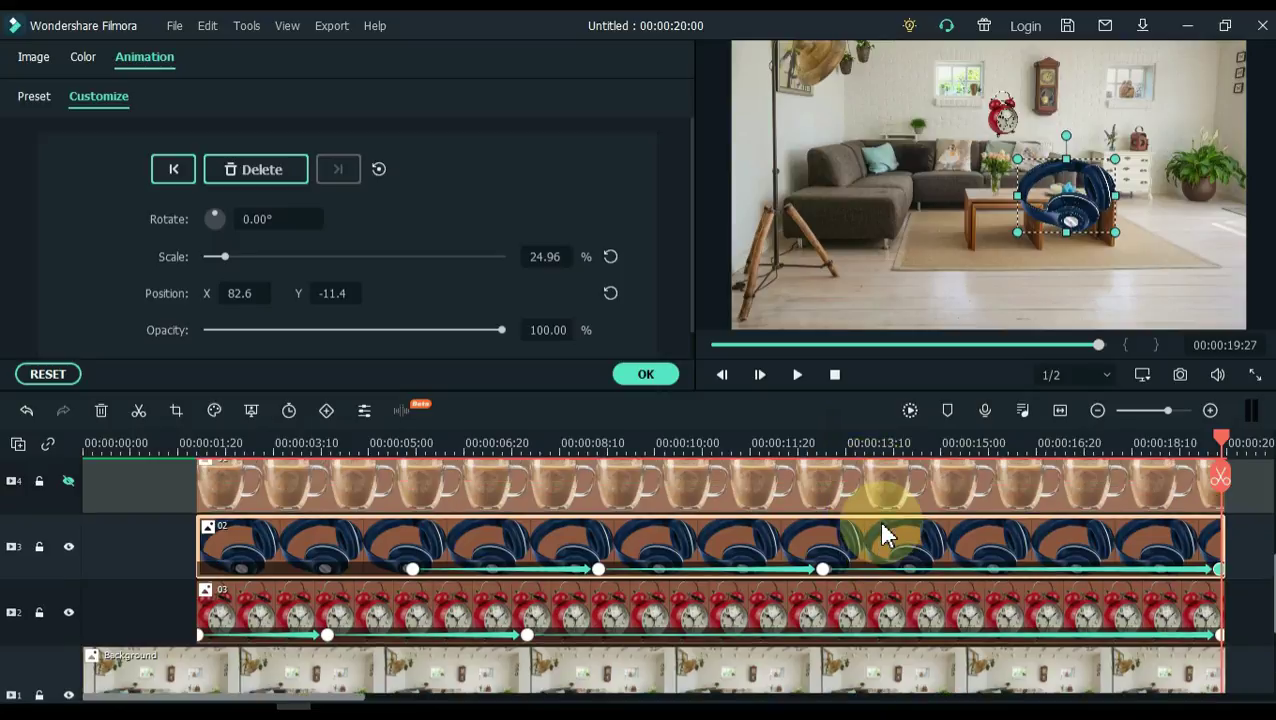
- Play the composite from the start of the timeline
scroll(882, 524, "up", 2)
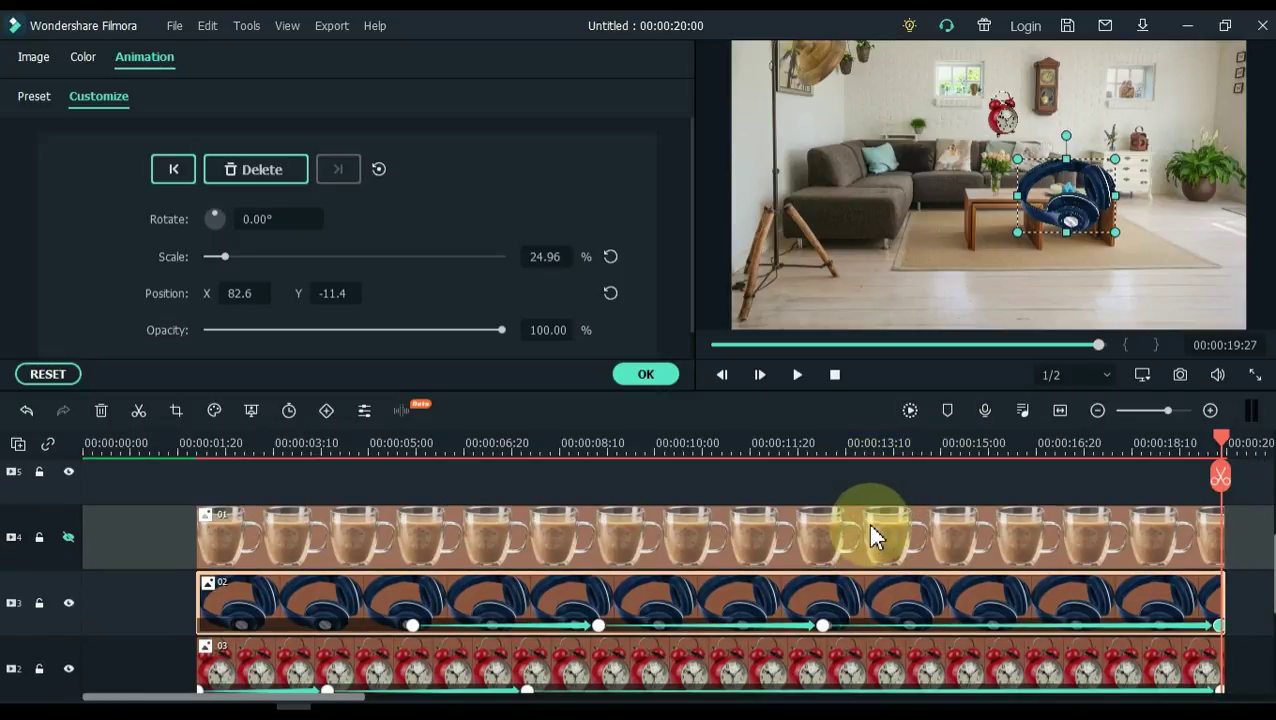
left_click_drag(201, 442, 70, 471)
key("space")
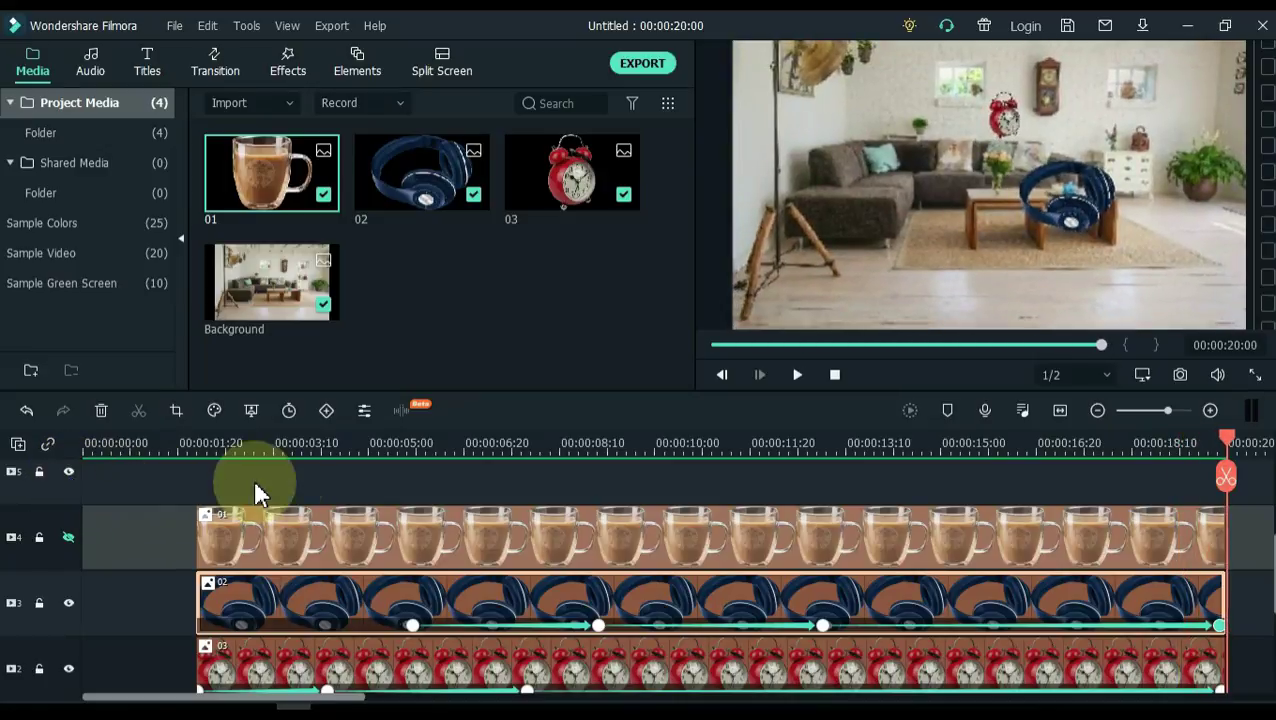
- Show the coffee cup track and pause playback at 00:00:11:03
left_click(69, 538)
left_click(69, 538)
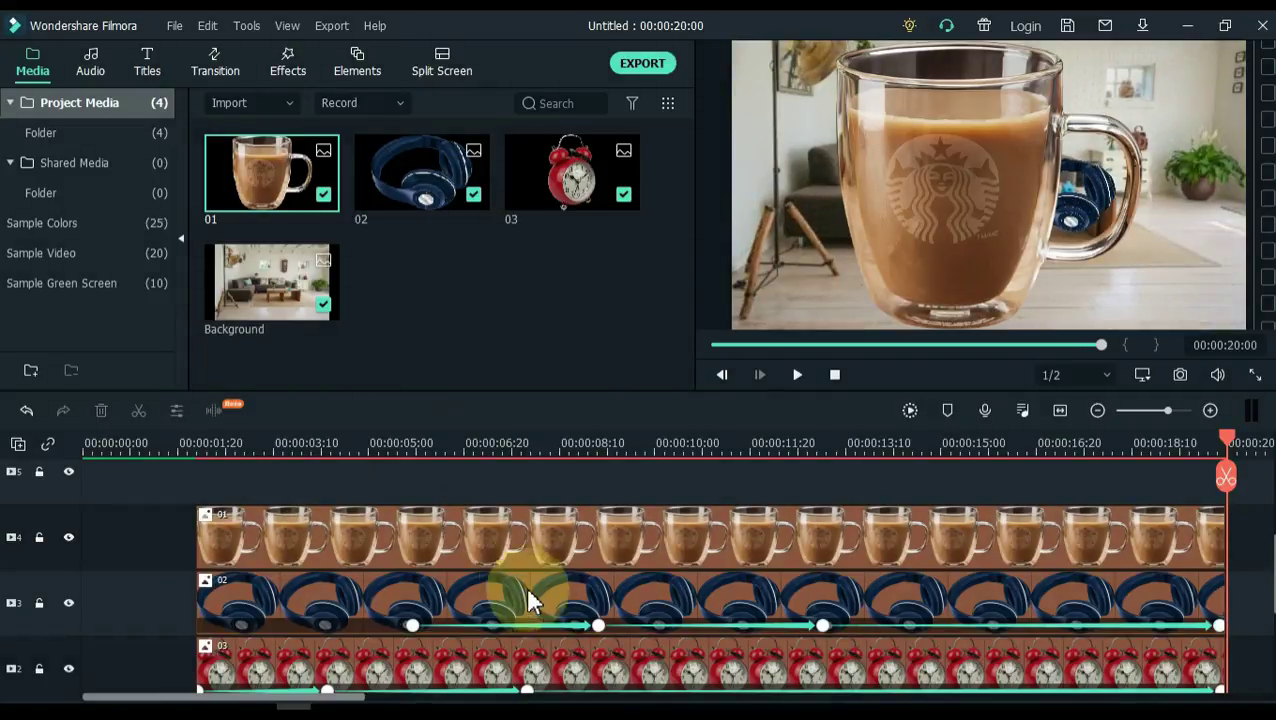
scroll(450, 565, "down", 1)
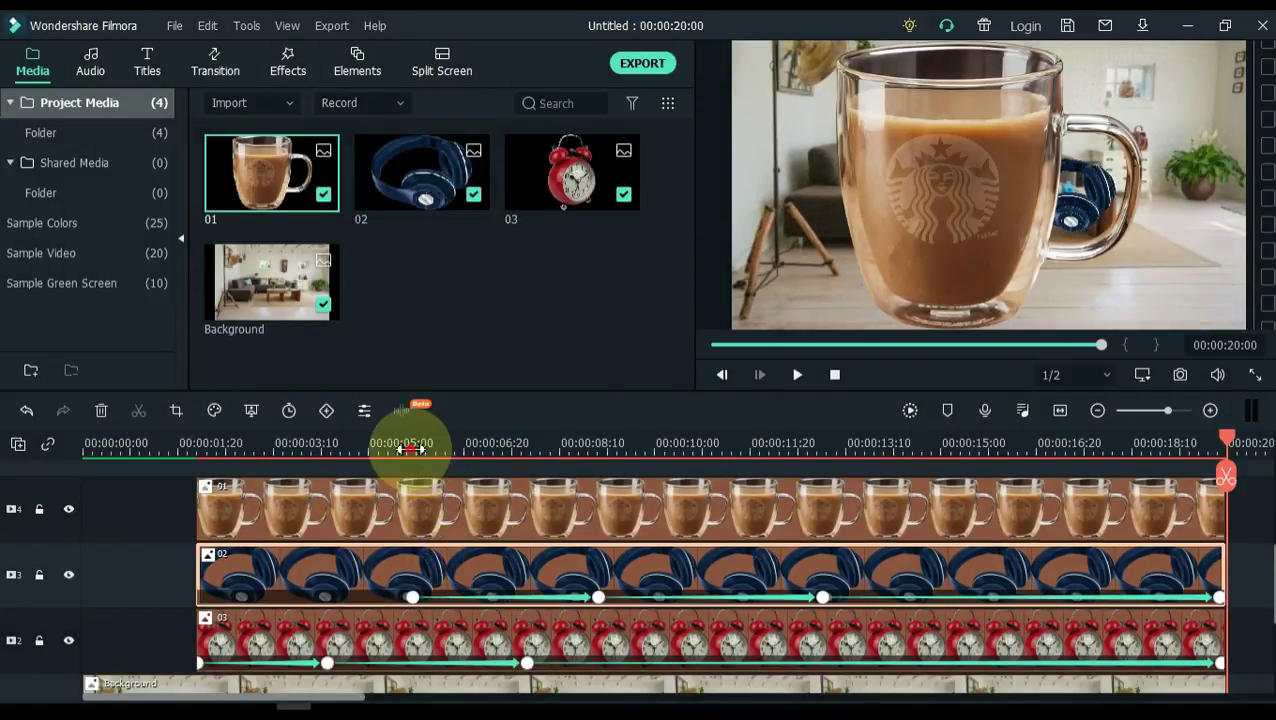
left_click(410, 449)
key("space")
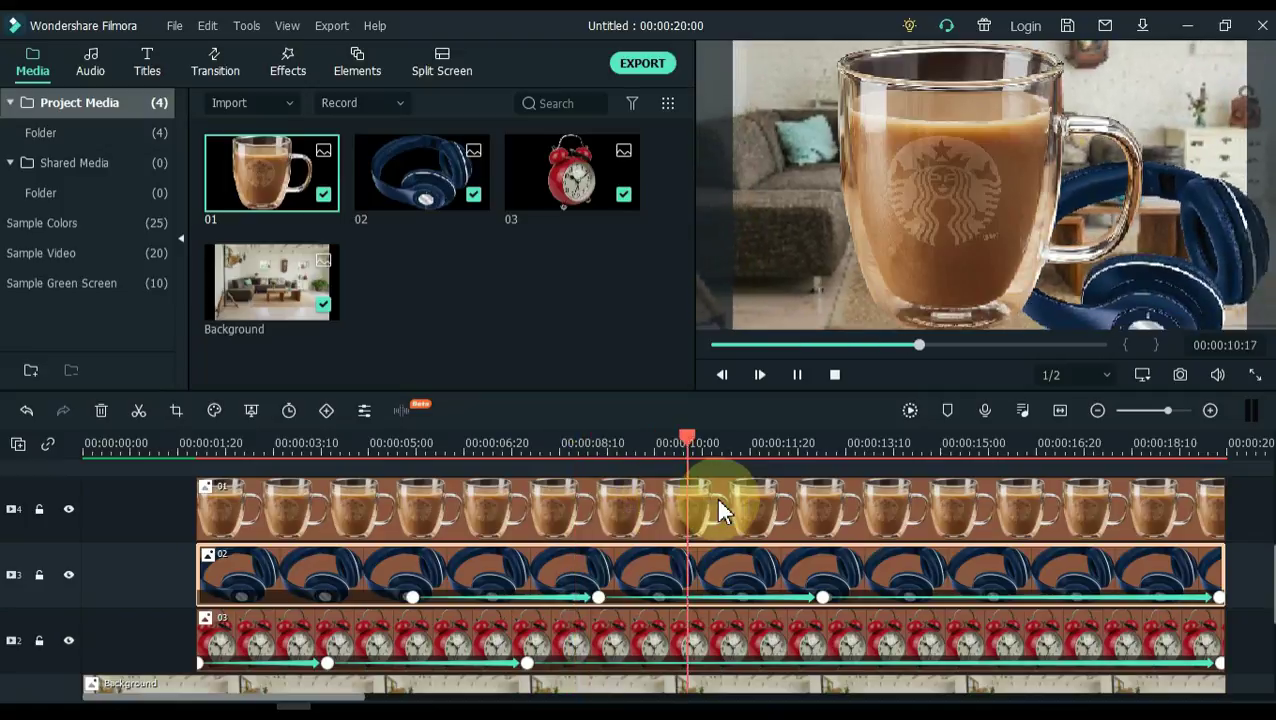
left_click(748, 515)
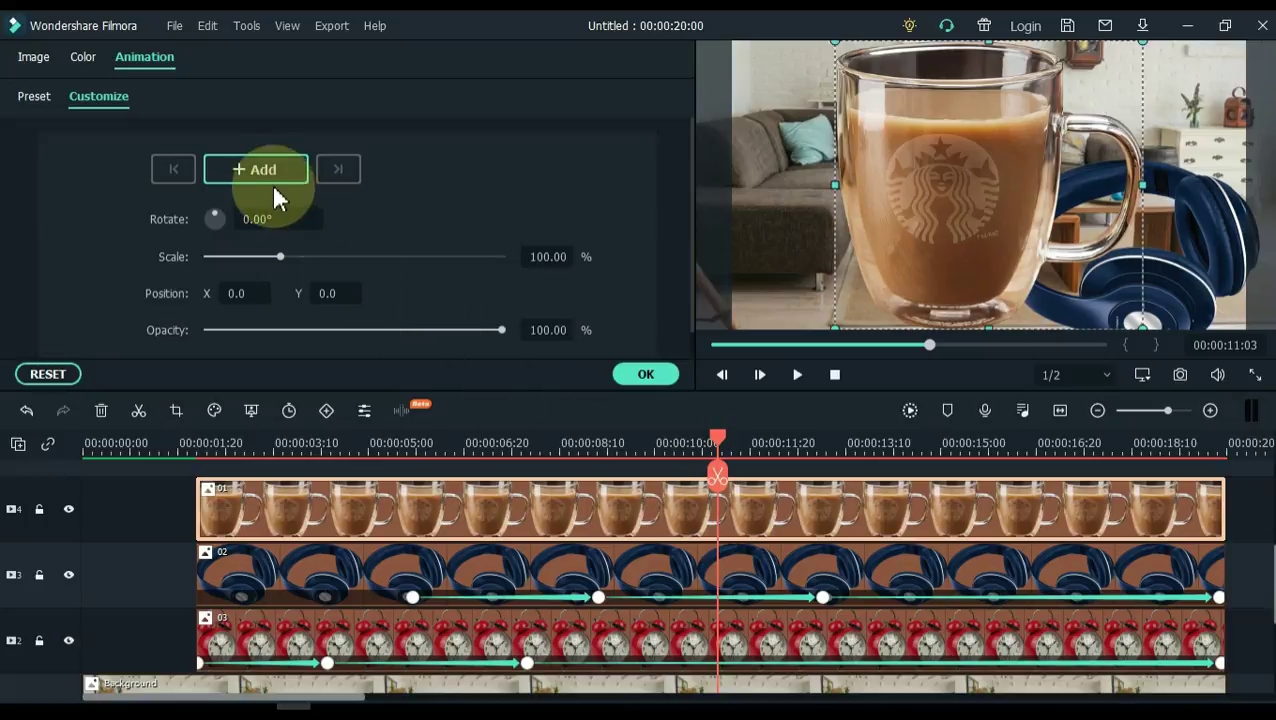
- Add a coffee mug keyframe at 00:00:11:03 and push the mug off the left edge
left_click(262, 175)
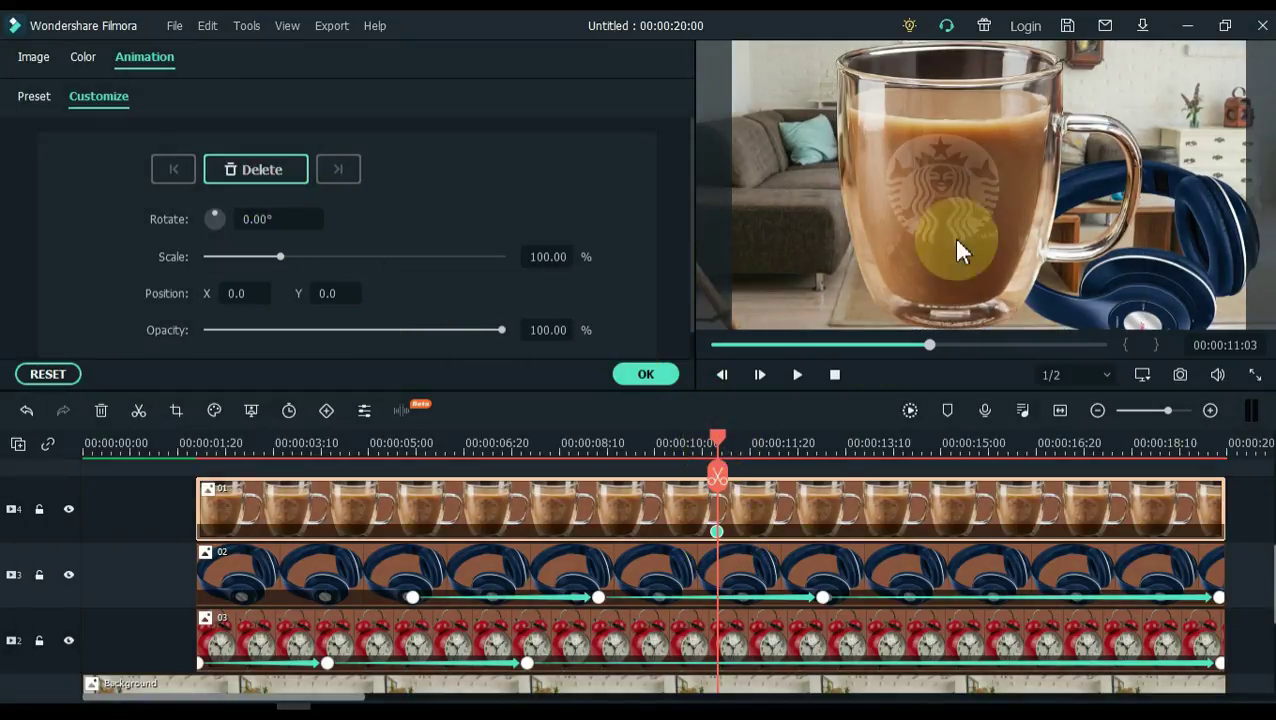
left_click(1013, 168)
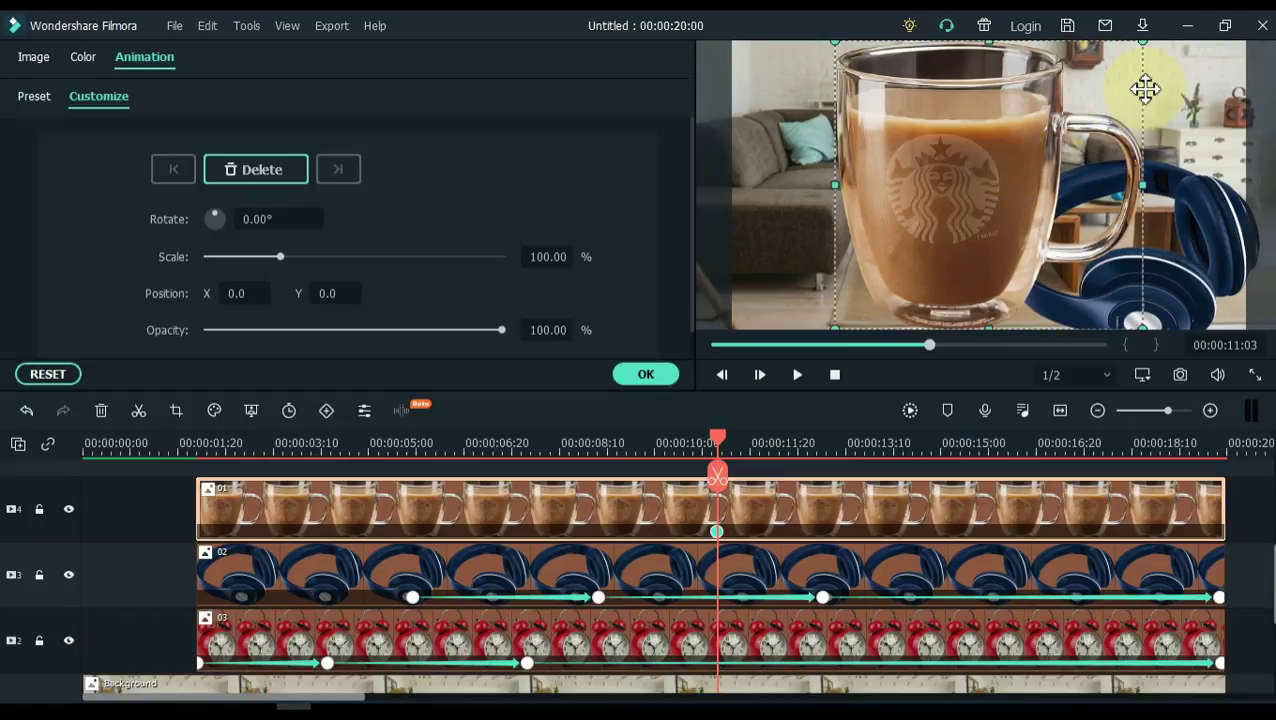
left_click_drag(1145, 89, 740, 69)
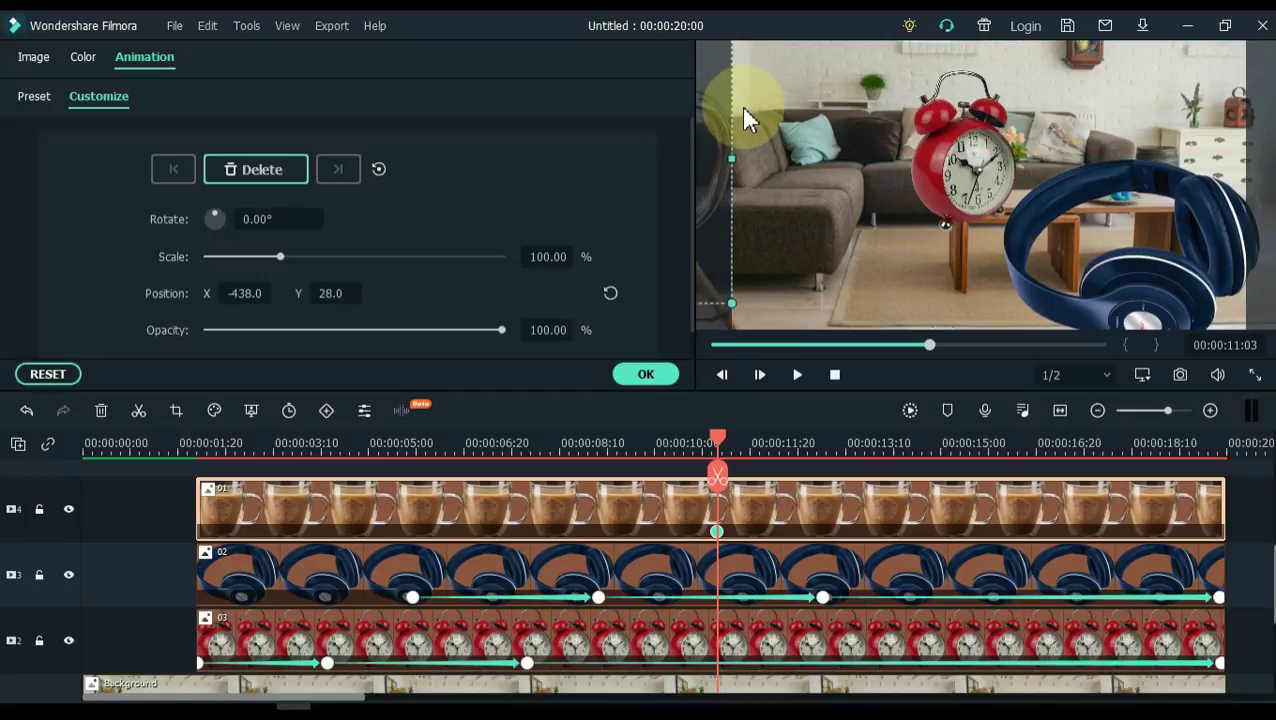
- Near 13 seconds, bring the mug in at 84.74% scale, X -110.9, Y -22.5, and preview it
left_click_drag(717, 441, 867, 458)
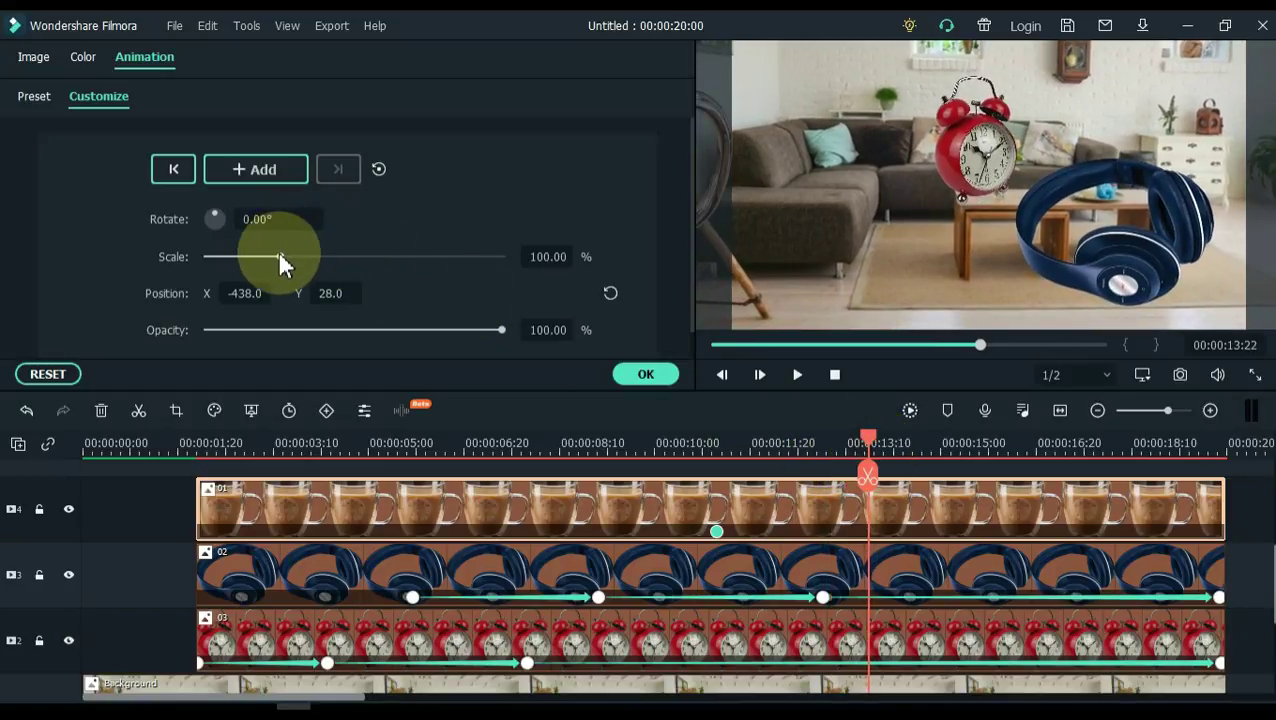
left_click(875, 497)
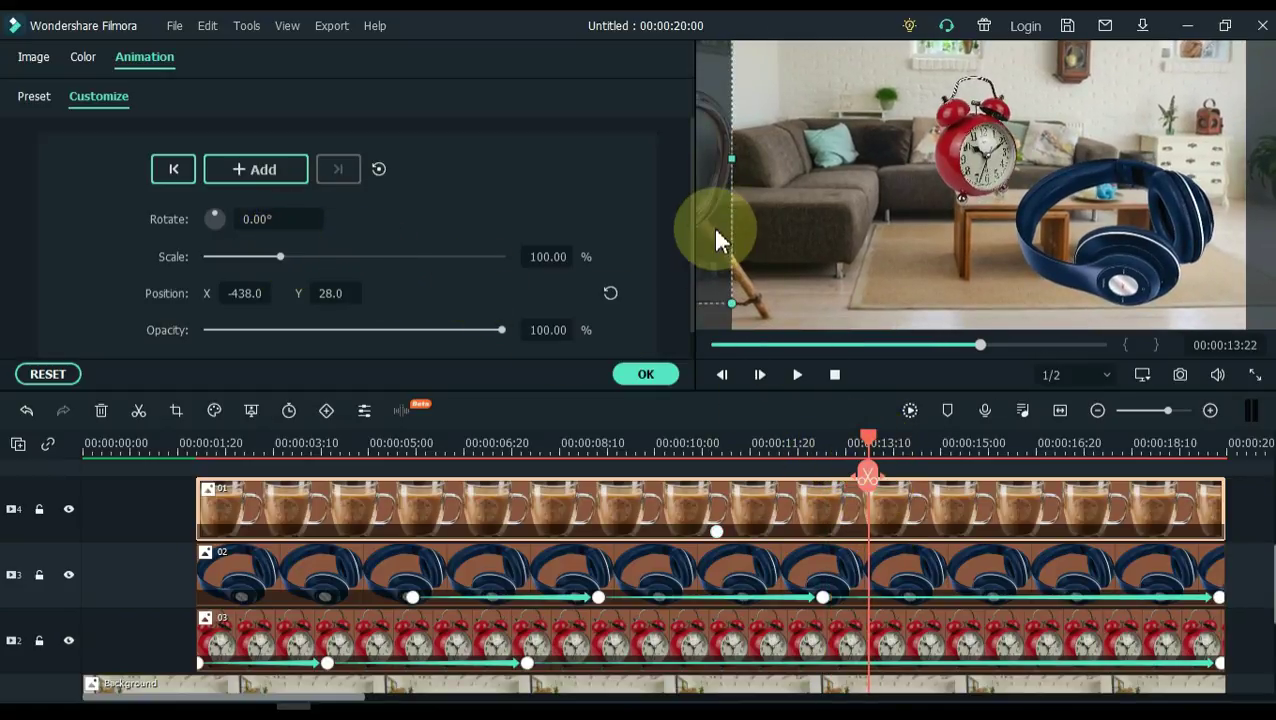
left_click_drag(731, 227, 979, 262)
left_click_drag(760, 75, 819, 81)
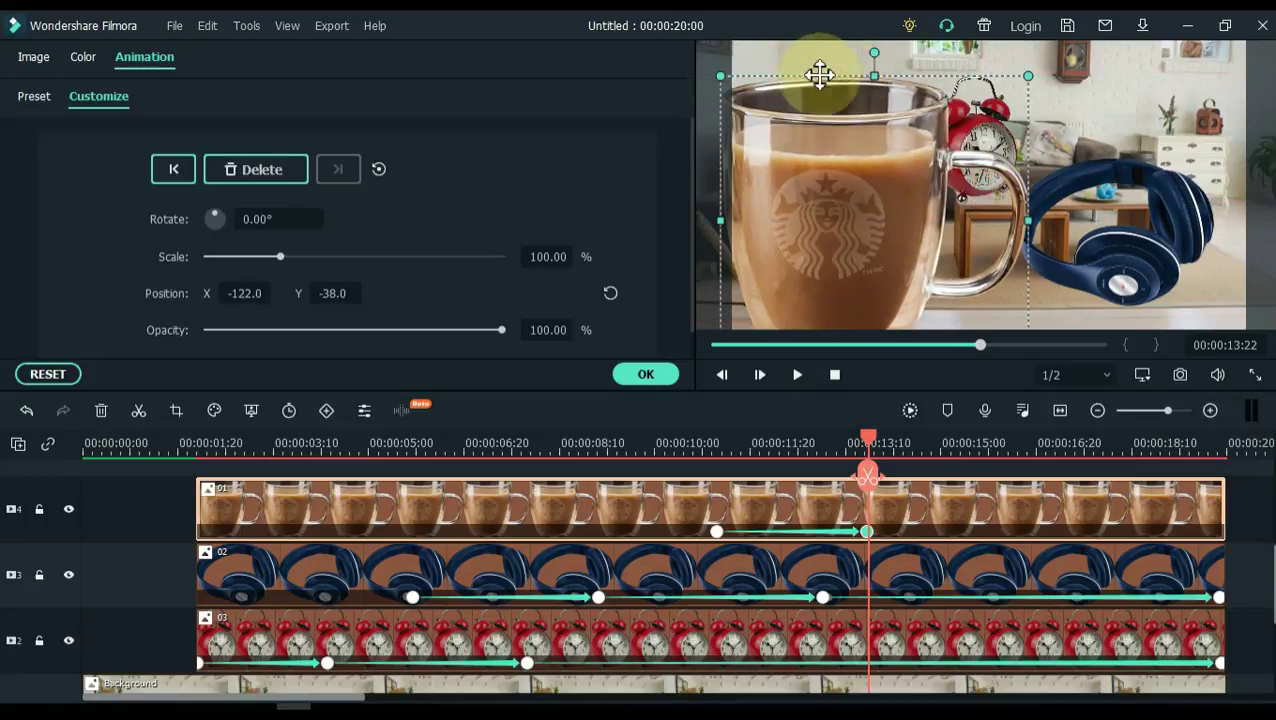
left_click_drag(719, 79, 766, 123)
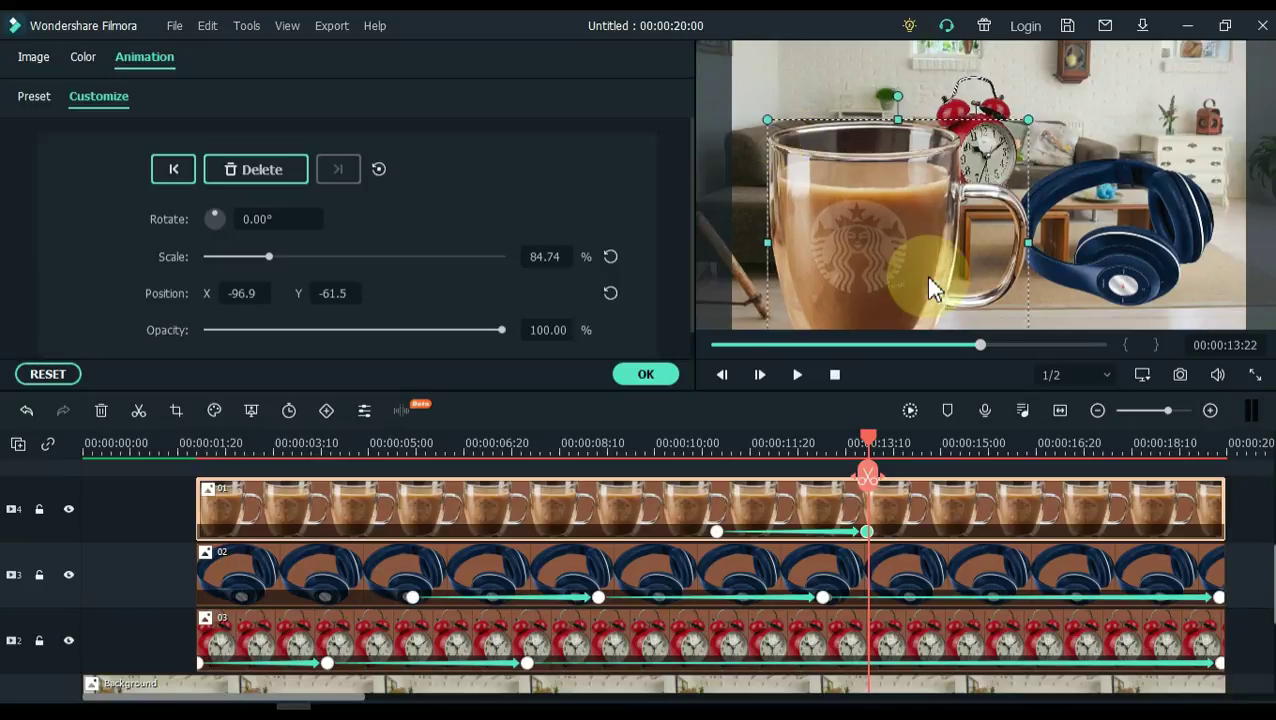
left_click_drag(925, 276, 915, 246)
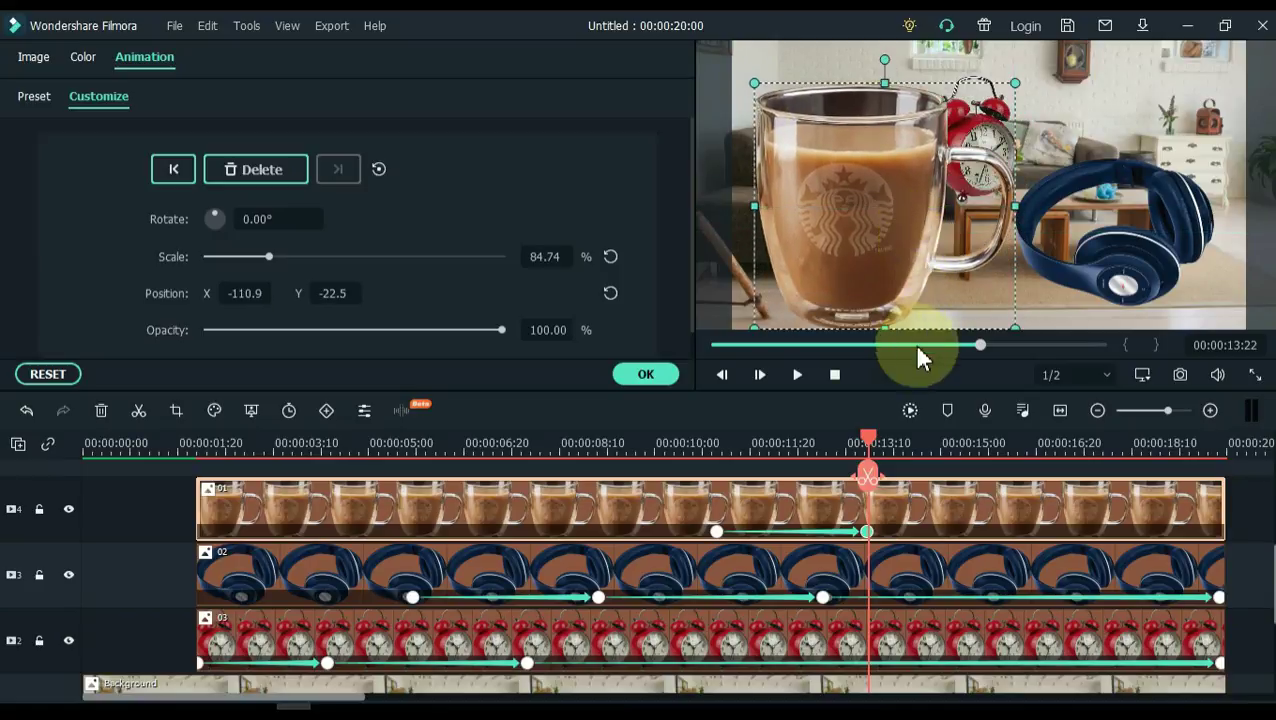
left_click(700, 446)
key("space")
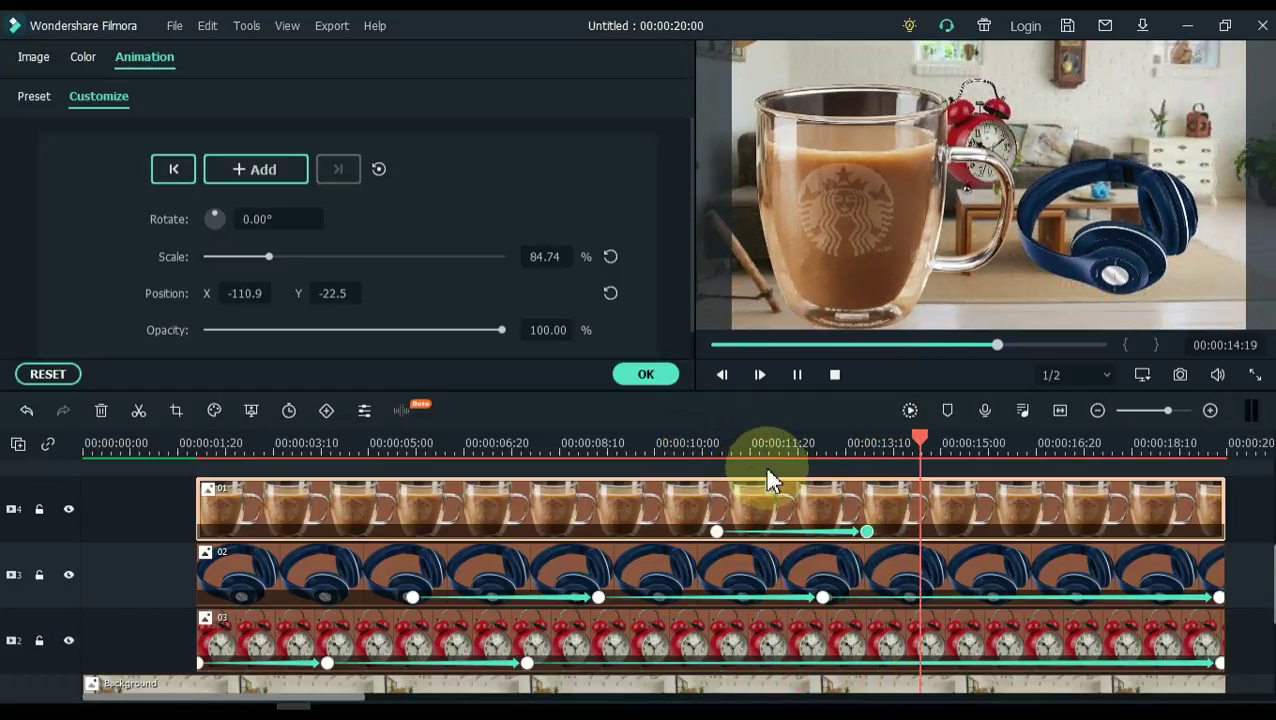
- At the end of the clips, keyframe the mug's position and shrink it to about 44%
left_click(953, 446)
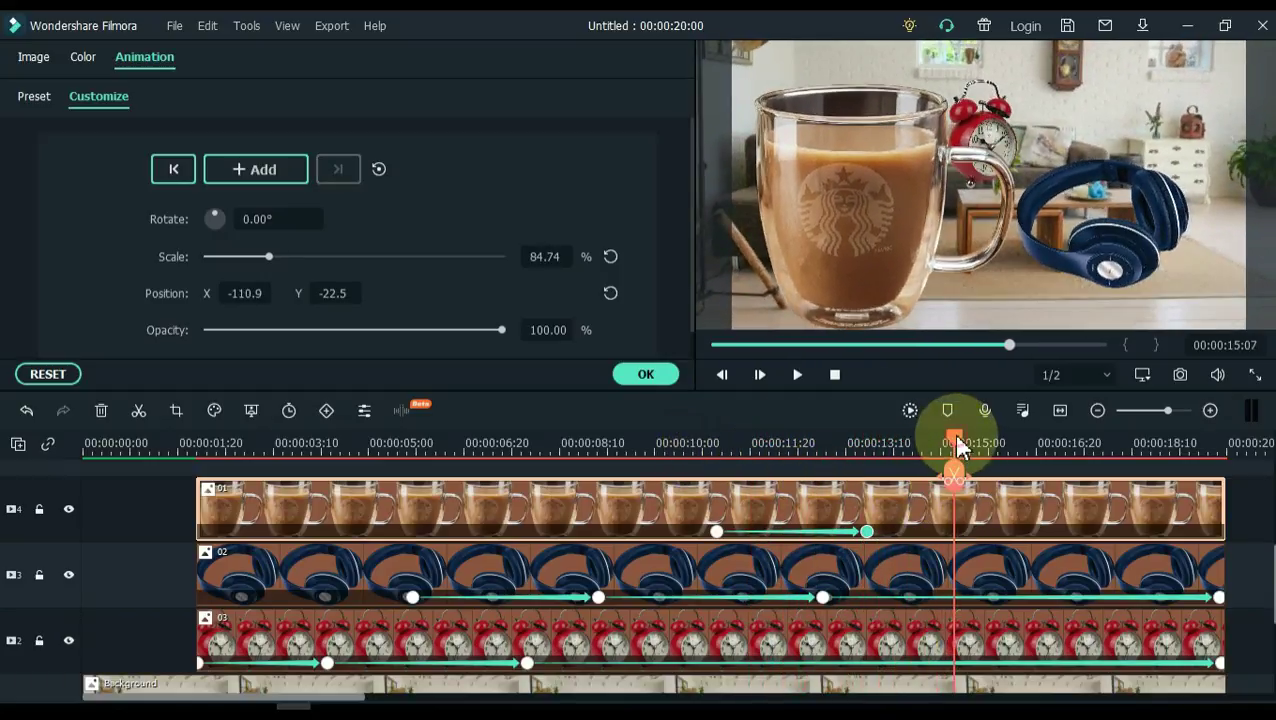
left_click_drag(953, 446, 1222, 447)
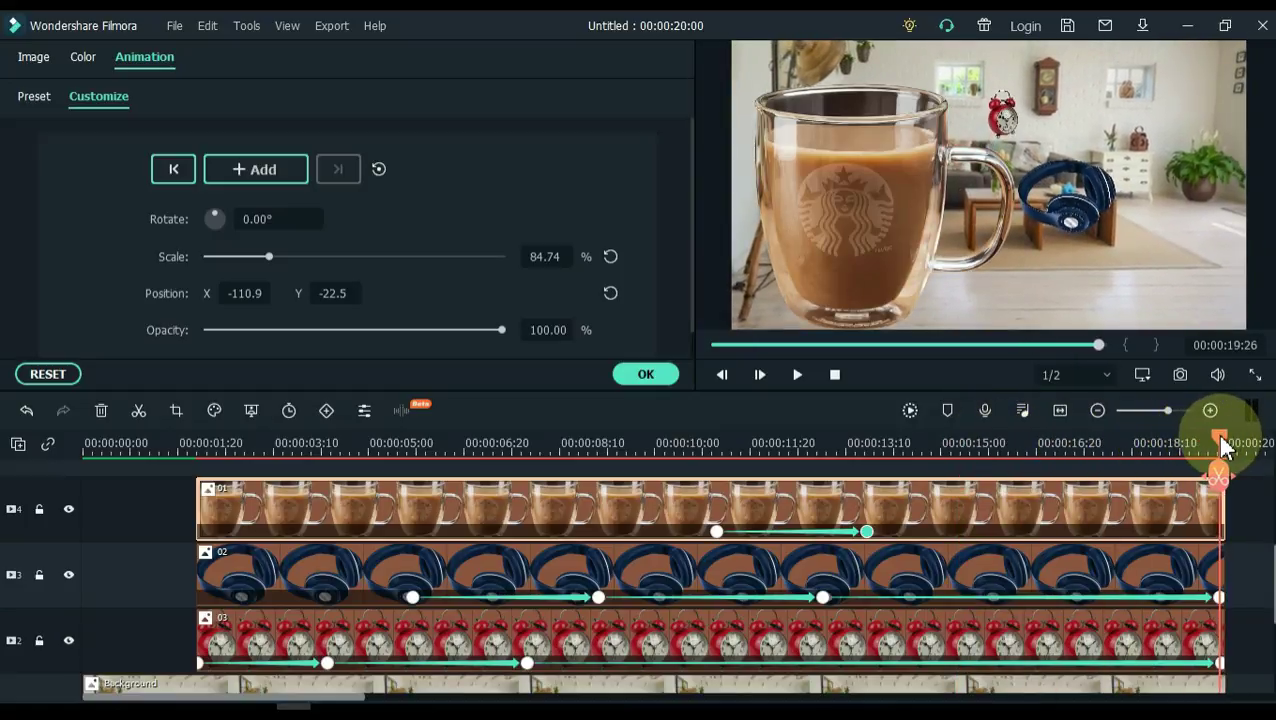
left_click_drag(832, 209, 891, 239)
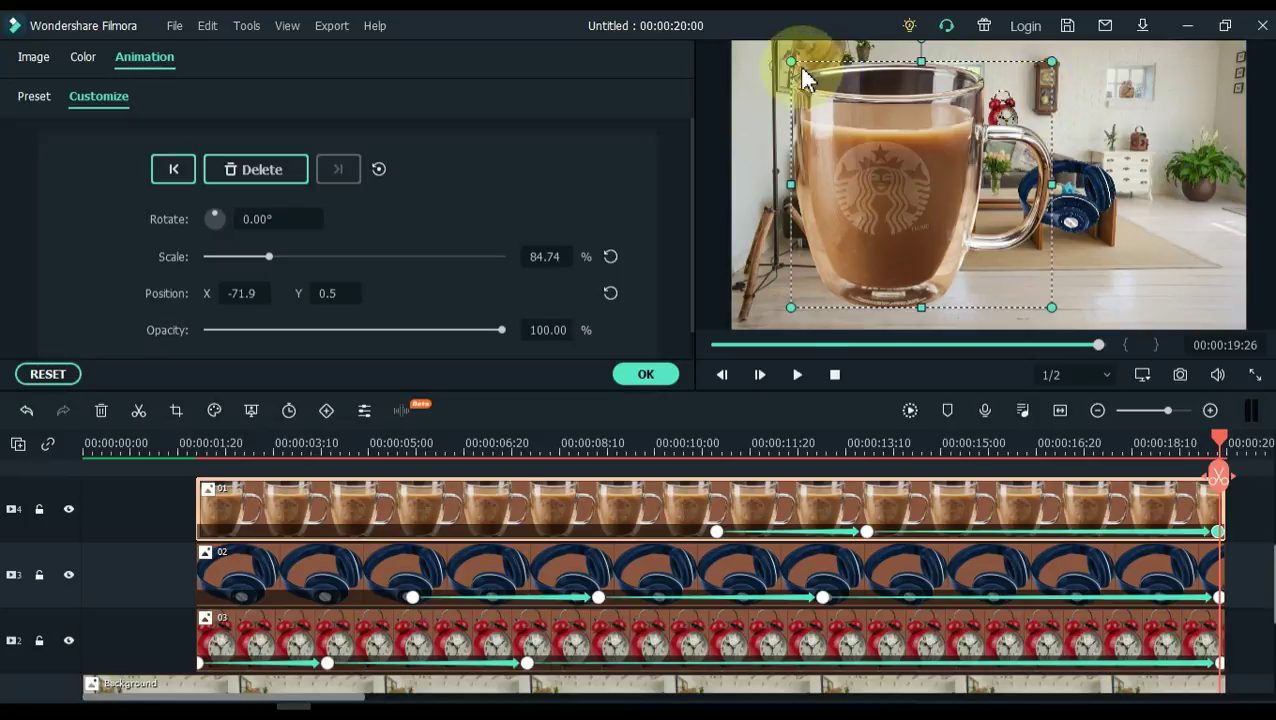
left_click_drag(806, 303, 841, 271)
key("ctrl+z")
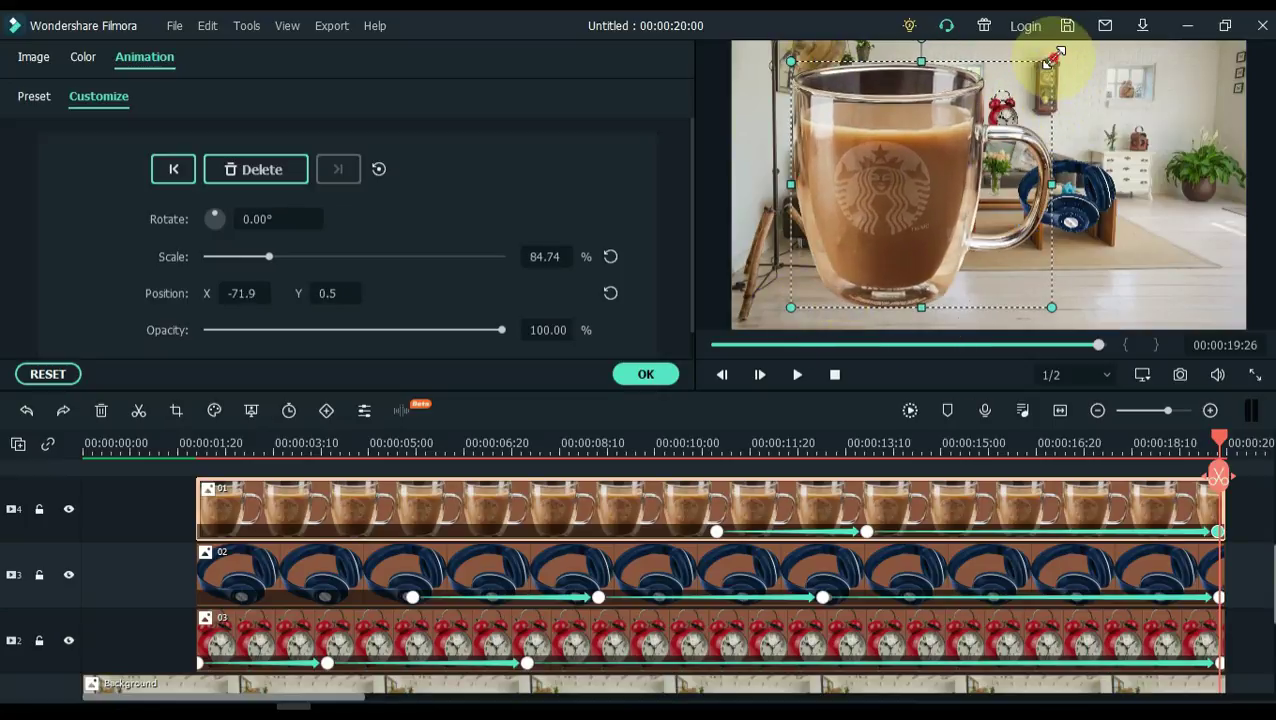
left_click_drag(1054, 58, 960, 157)
- Set the mug lower in front of the sofa and confirm the animation changes
left_click_drag(803, 285, 897, 274)
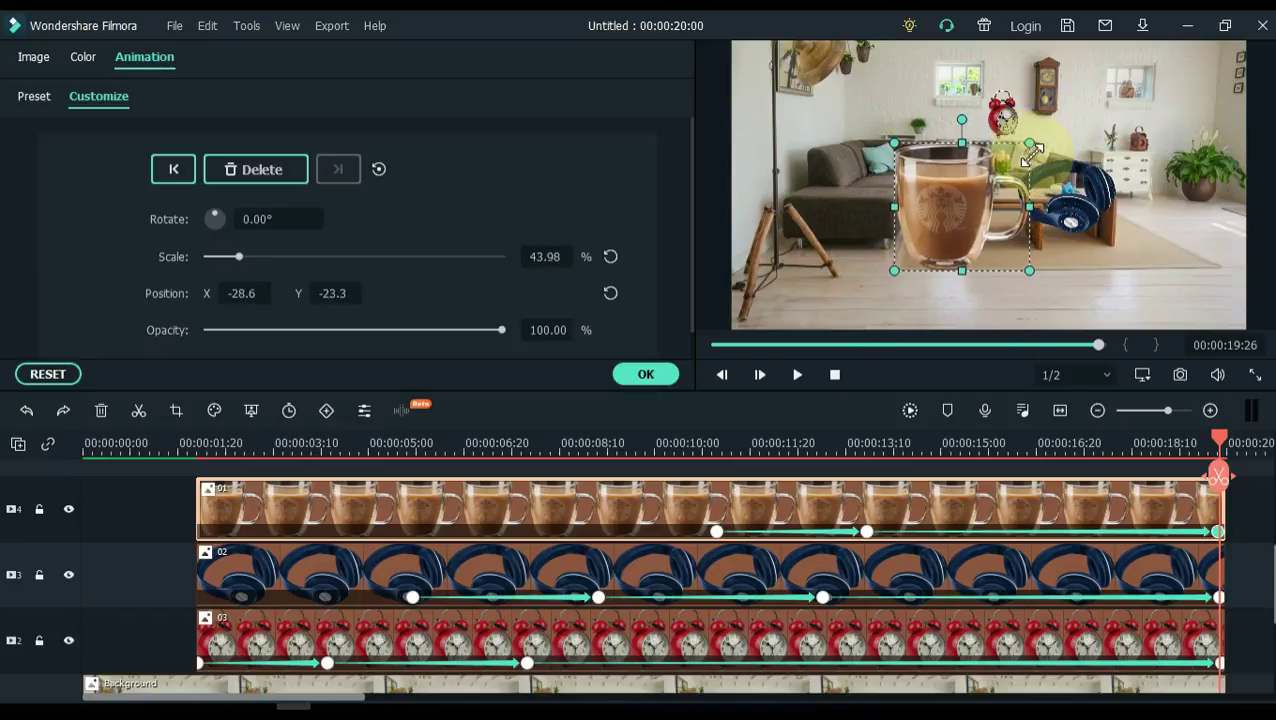
left_click_drag(943, 140, 947, 159)
left_click(645, 376)
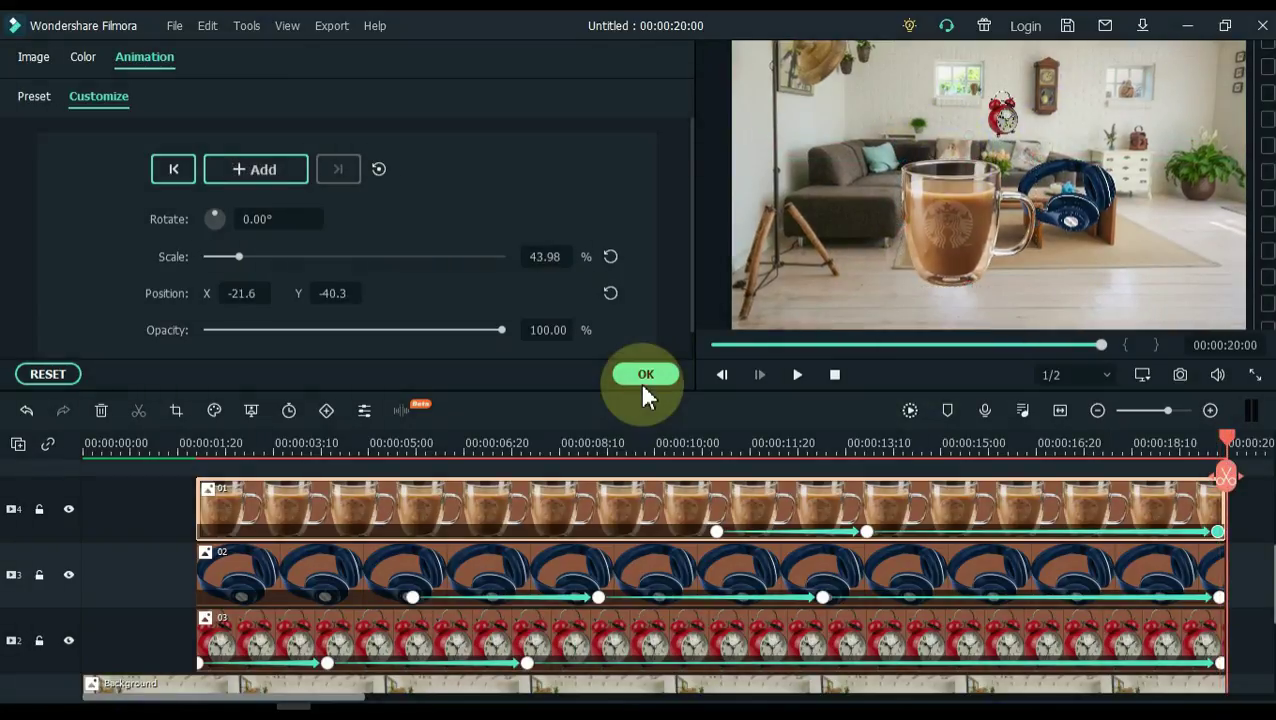
key("Home")
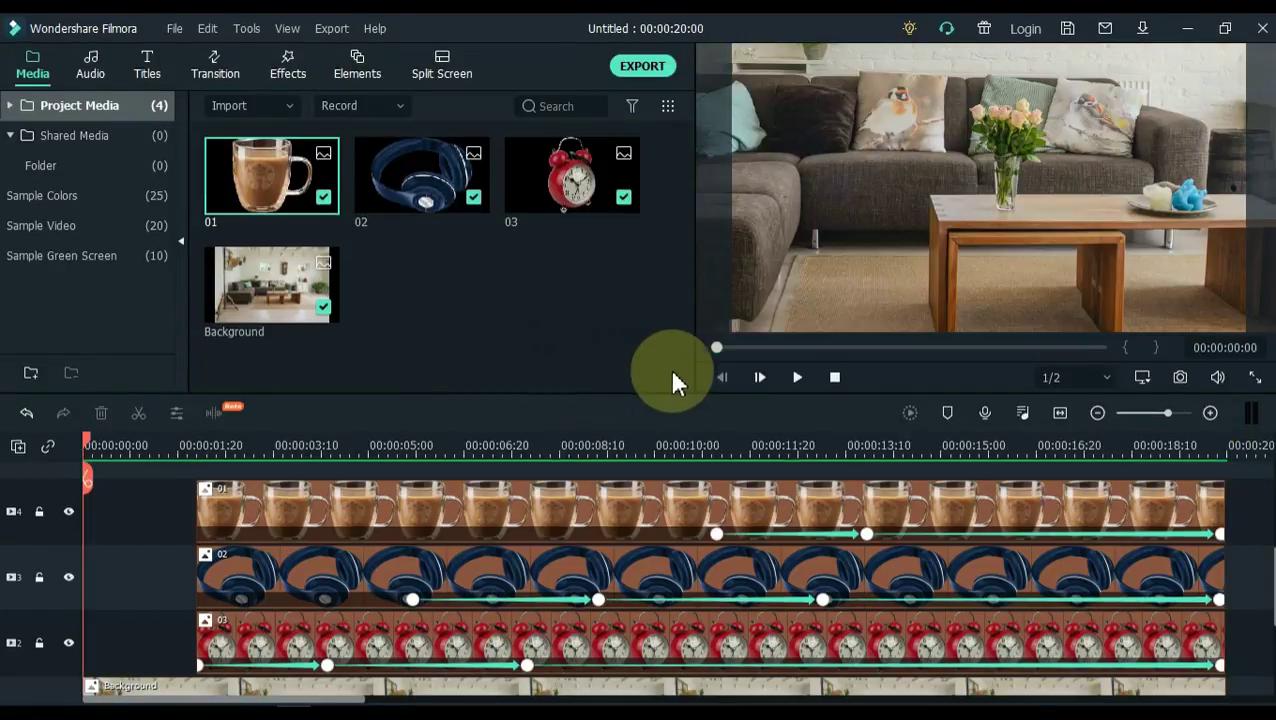
left_click(795, 378)
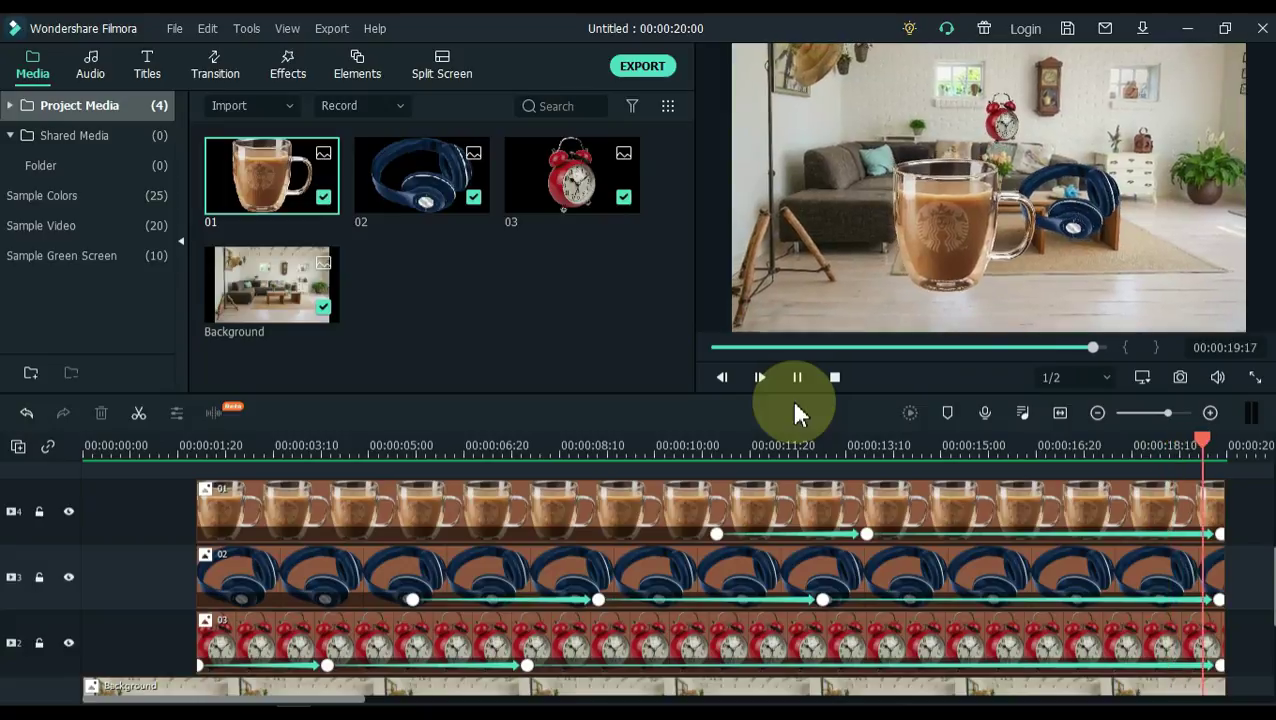
- Export the composite locally as My Video, a 1920x1080 MP4, and close the completion window
left_click(642, 66)
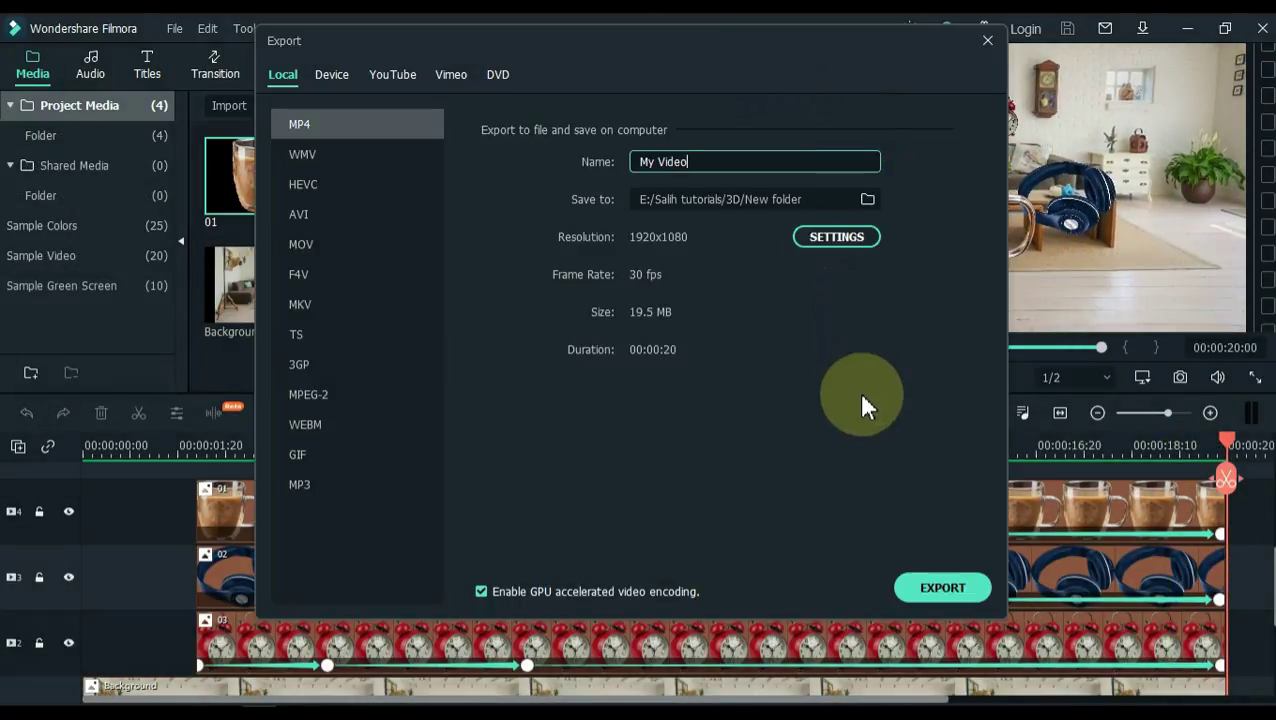
left_click(942, 590)
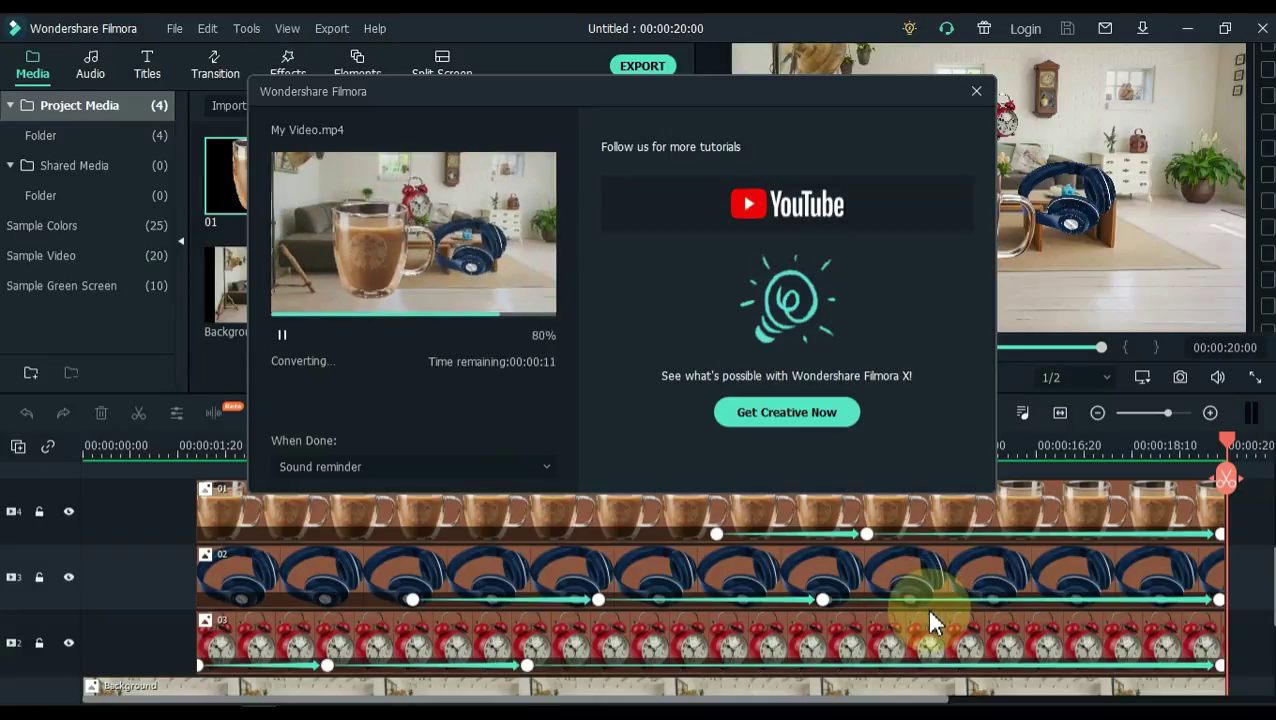
left_click(505, 465)
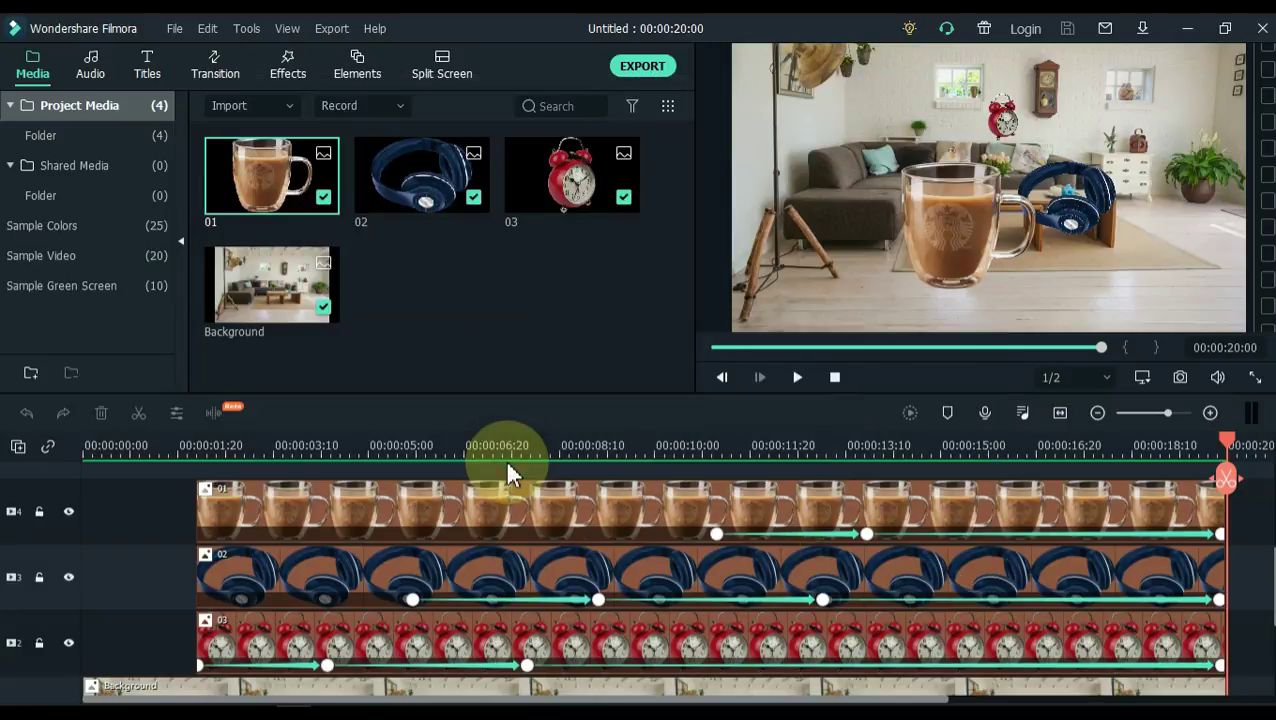
- Delete the timeline clips and place the imported My Video on the video track
key("Delete")
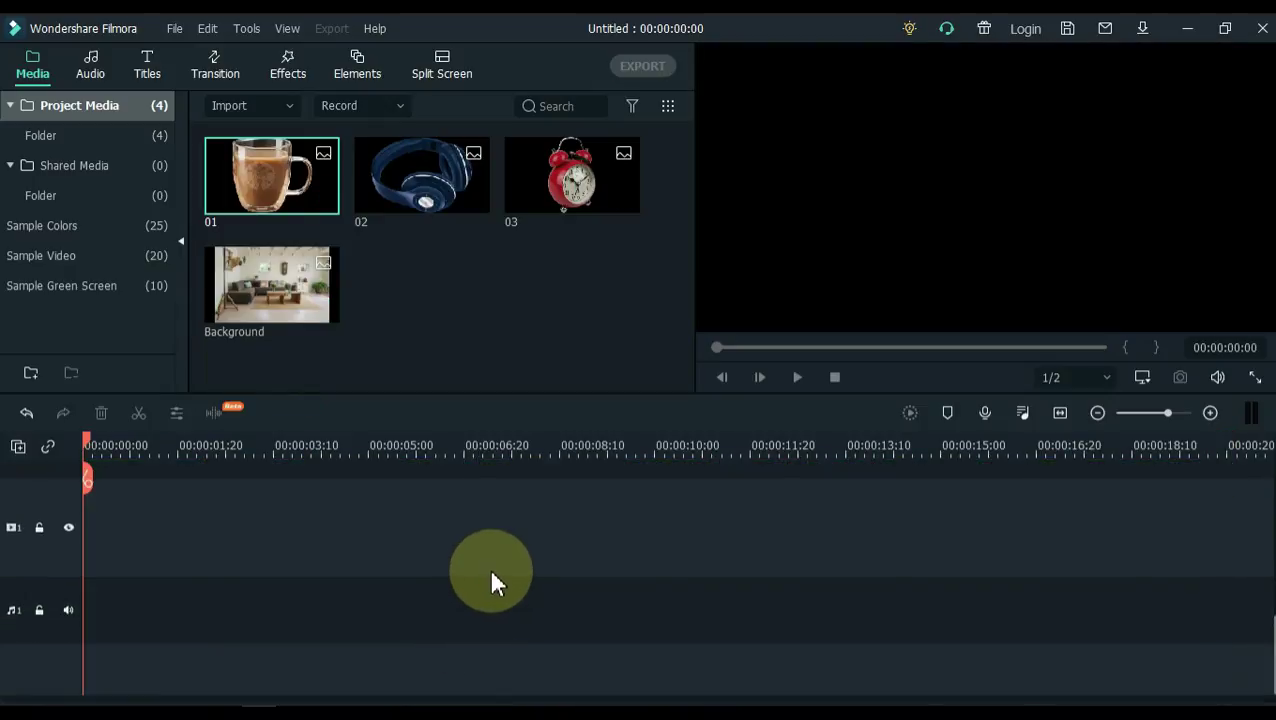
left_click_drag(271, 285, 505, 338)
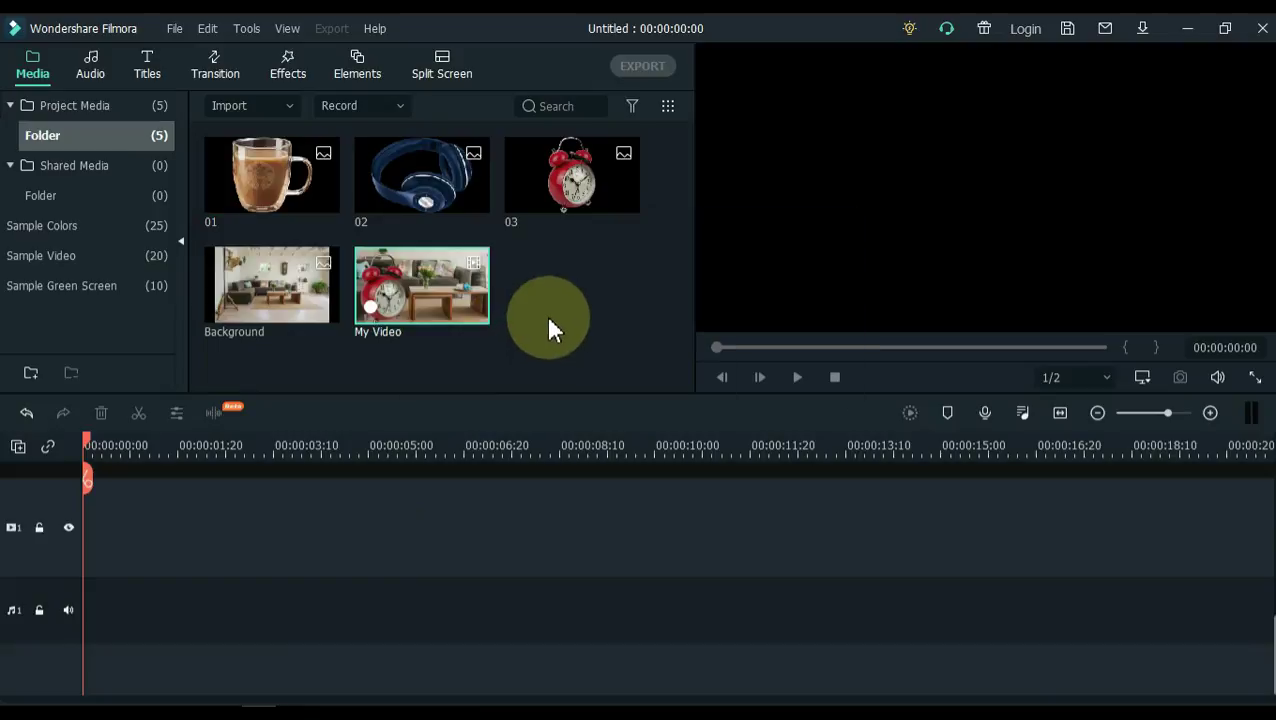
left_click(551, 318)
left_click_drag(407, 304, 74, 534)
- Scrub through the My Video clip to check it and return the playhead to its start
left_click(186, 610)
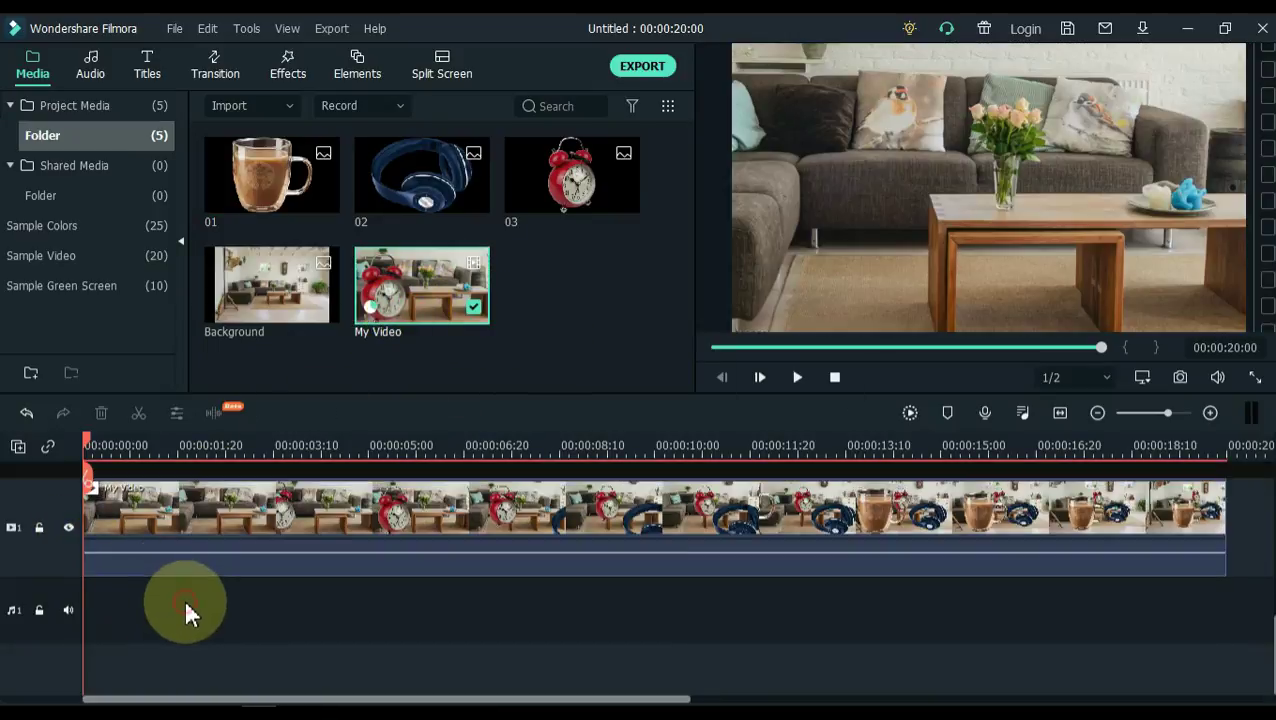
left_click_drag(88, 452, 85, 568)
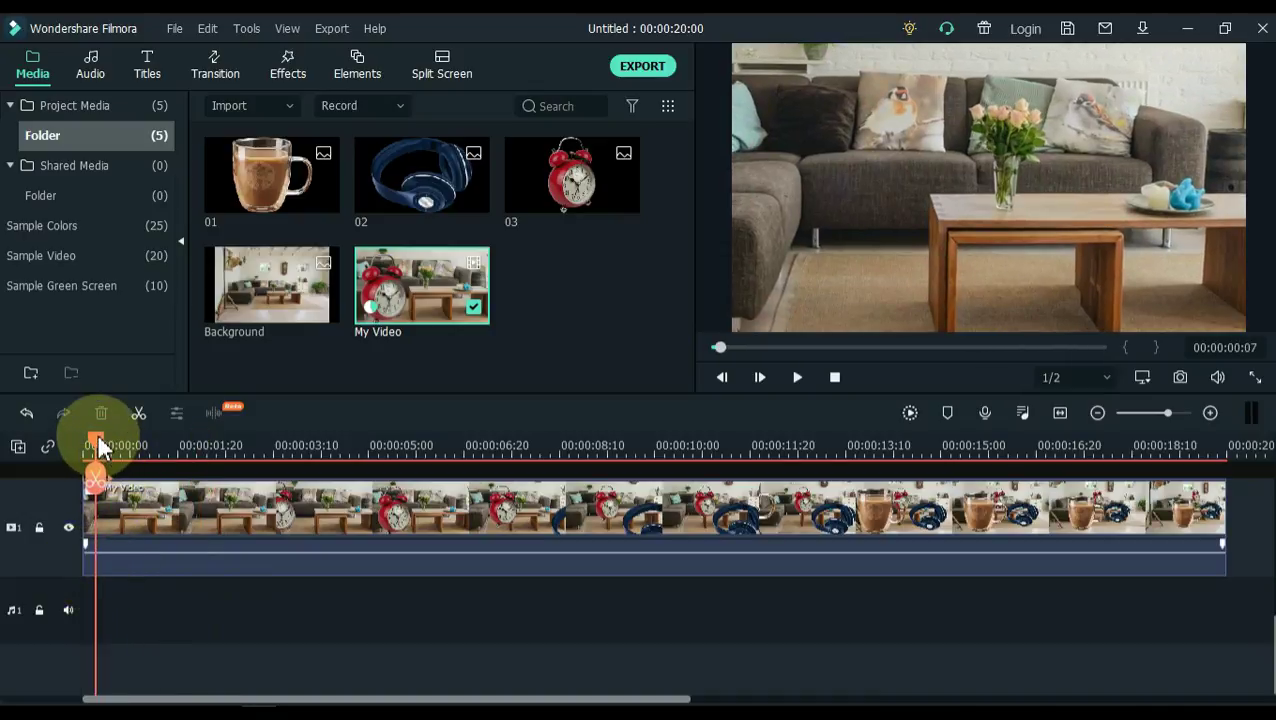
left_click_drag(98, 445, 815, 458)
- Split My Video at seven points from about 00:00:01:01 through 00:00:11:02
left_click(141, 484)
left_click(241, 478)
left_click(337, 478)
left_click(433, 478)
left_click(527, 476)
left_click(625, 478)
left_click(718, 480)
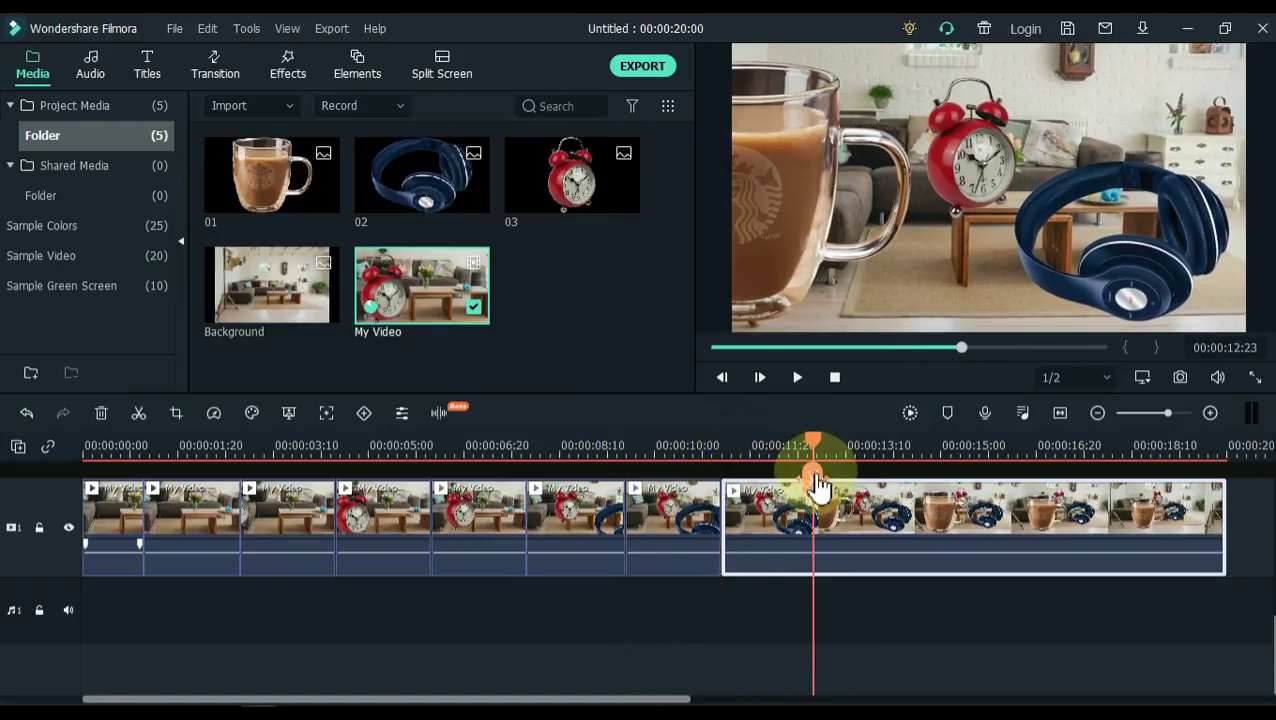
- Add further splits at about 00:00:12:23, 00:00:14:11, 00:00:16:04 and 00:00:17:22
left_click(812, 480)
left_click_drag(813, 447, 1097, 472)
left_click(905, 480)
left_click(1007, 476)
left_click(1098, 480)
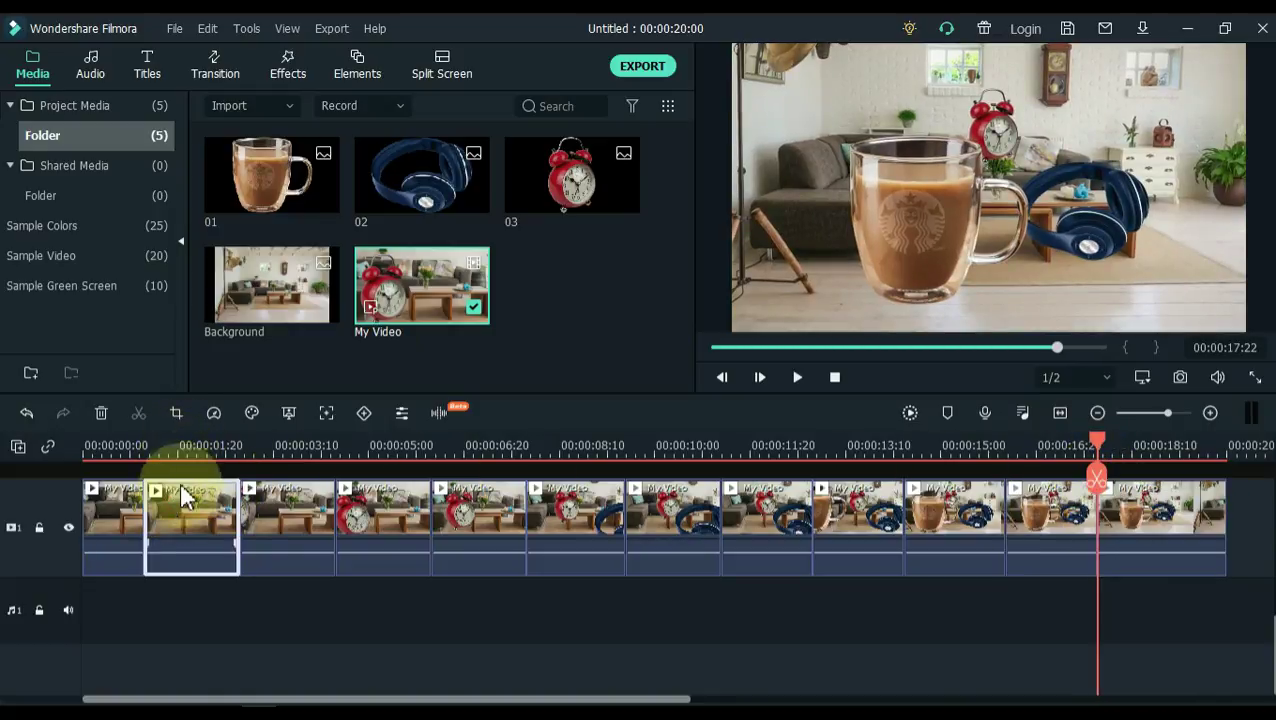
left_click(213, 414)
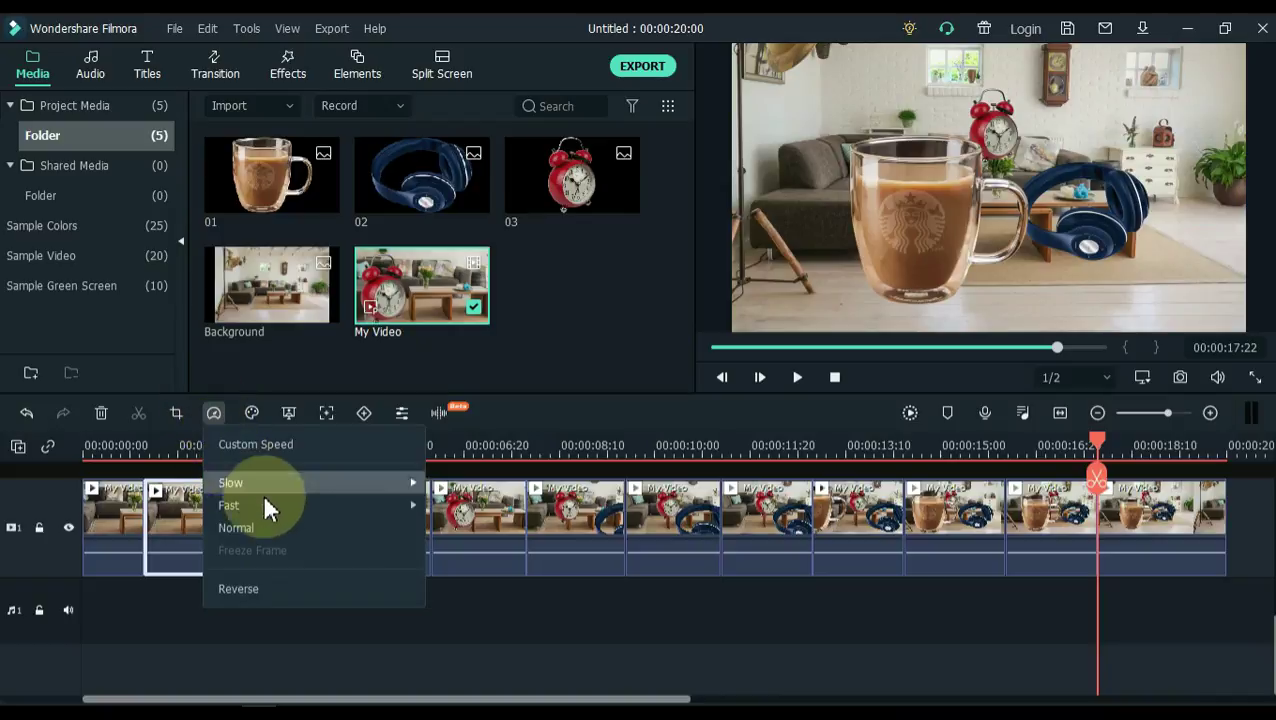
- Speed the first three alternate pieces up to Fast 2x
mouse_move(330, 519)
left_click(447, 518)
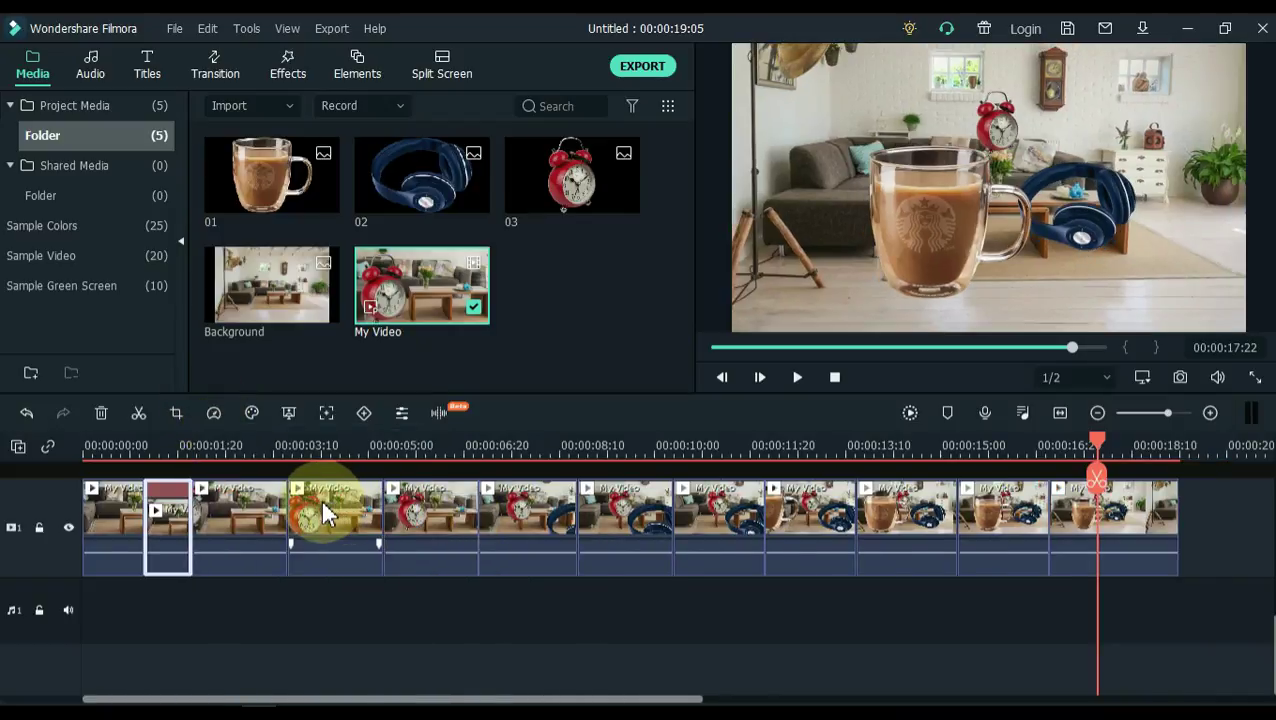
left_click(213, 413)
mouse_move(333, 506)
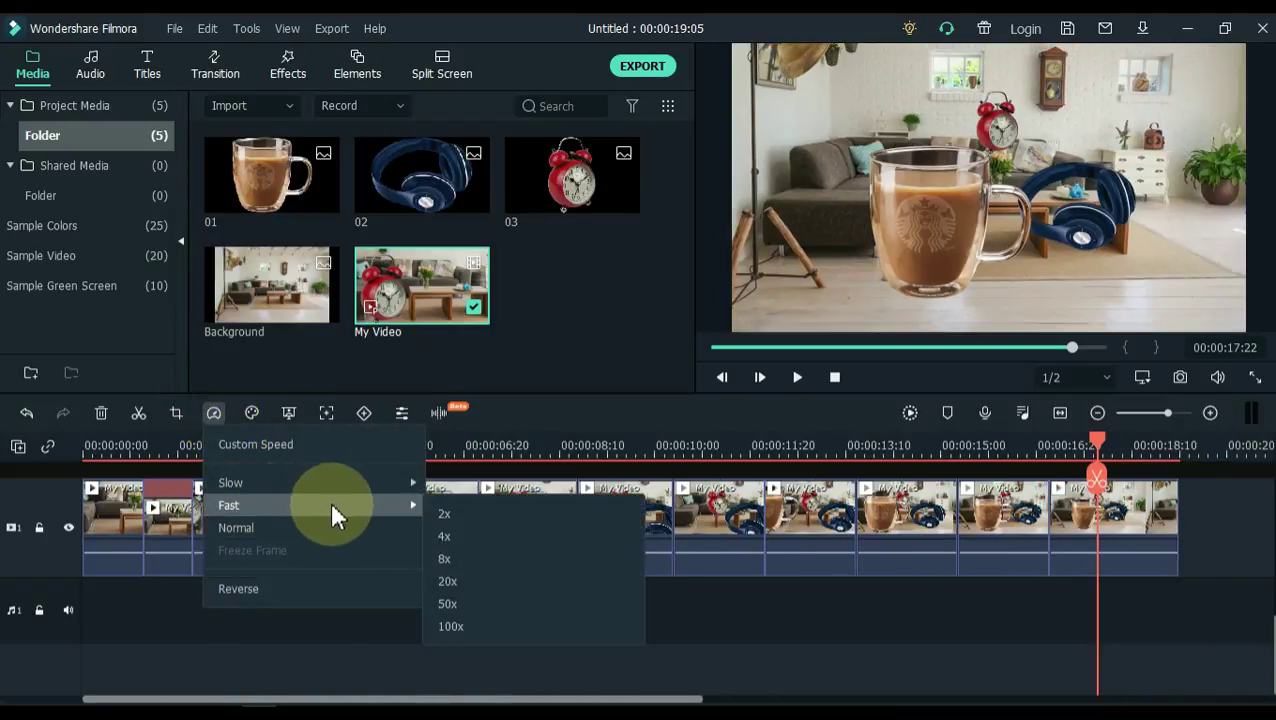
left_click(463, 516)
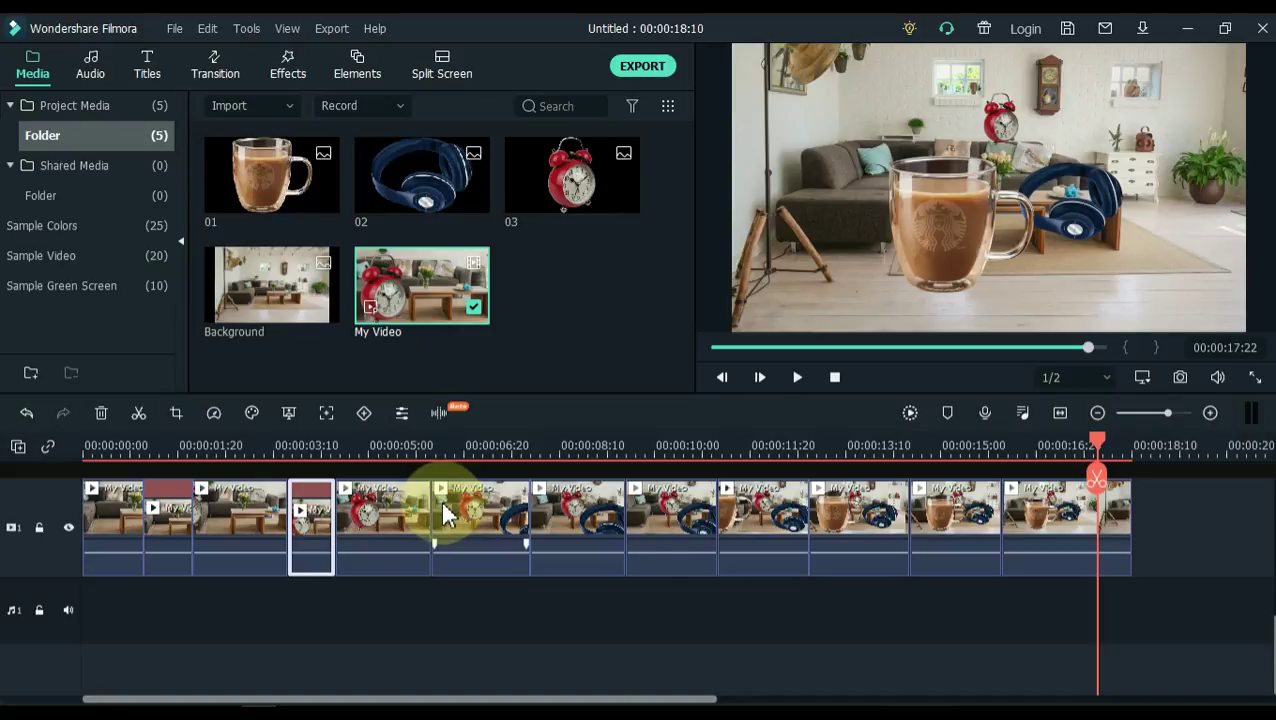
left_click(213, 413)
mouse_move(320, 508)
left_click(463, 516)
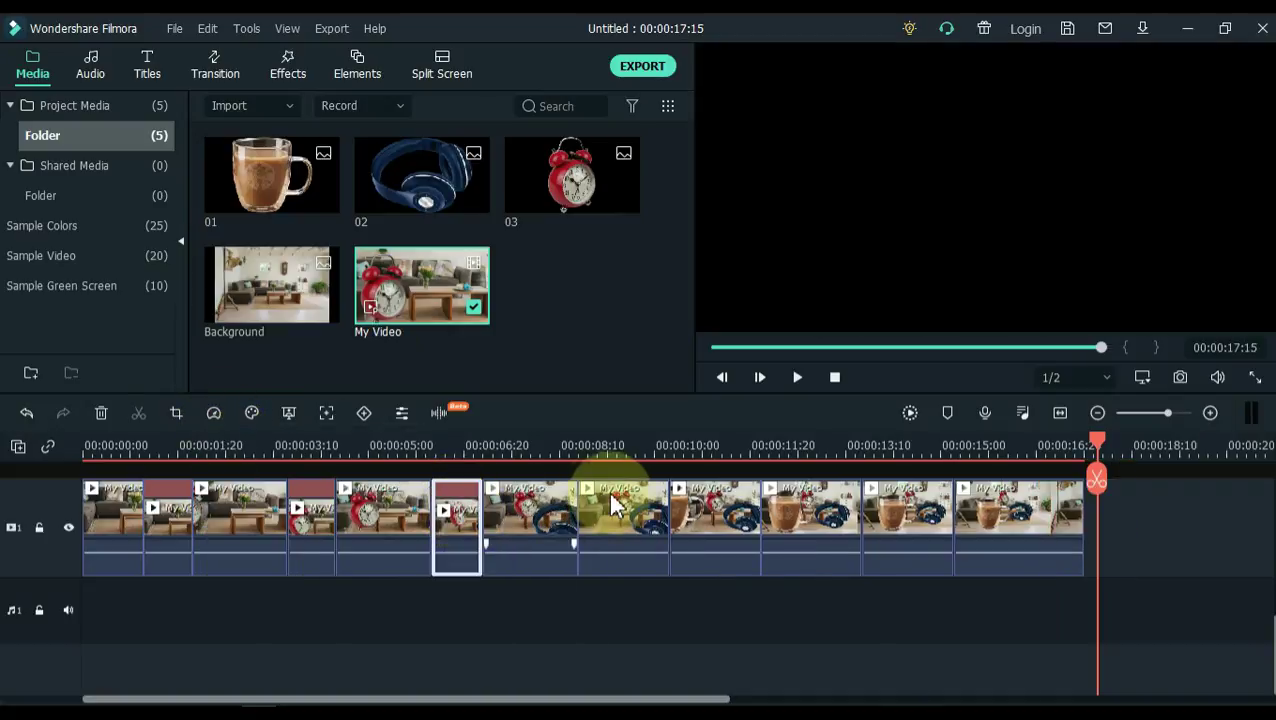
- Speed three more alternate pieces up to Fast 2x, shortening the video to 00:00:14:20
left_click(612, 505)
left_click(213, 413)
left_click(447, 520)
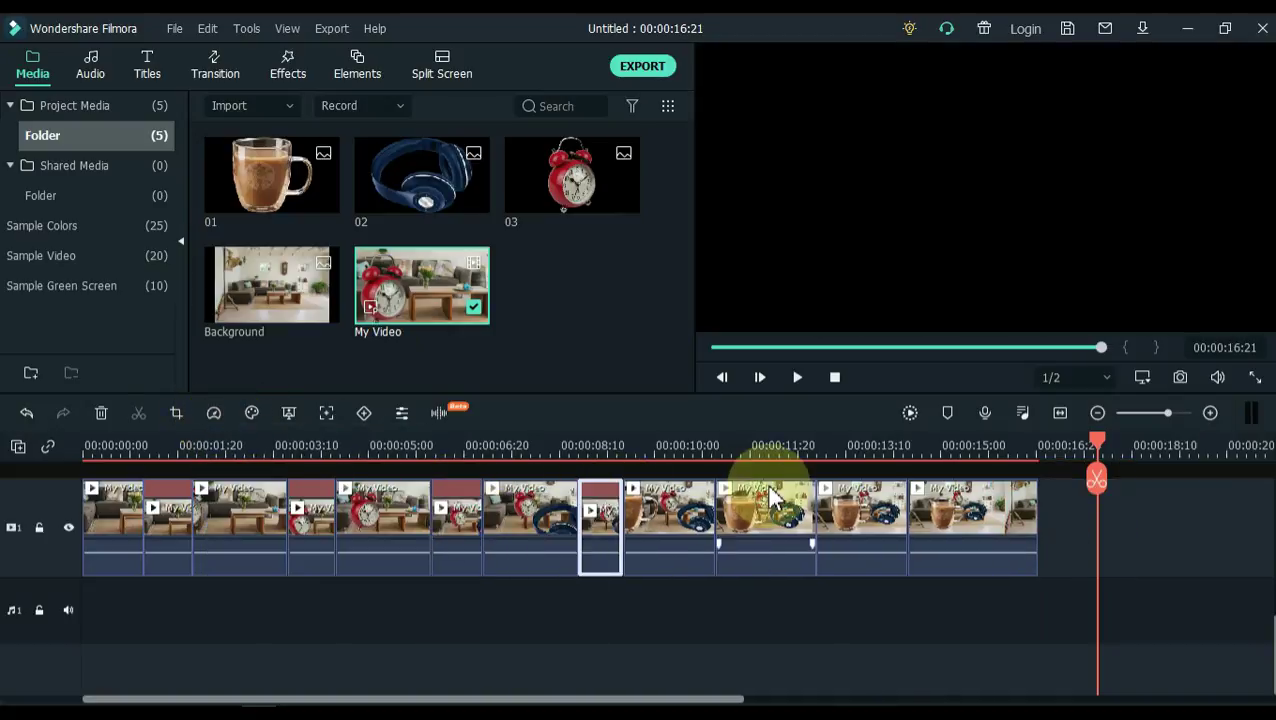
left_click(767, 508)
left_click(213, 413)
left_click(470, 514)
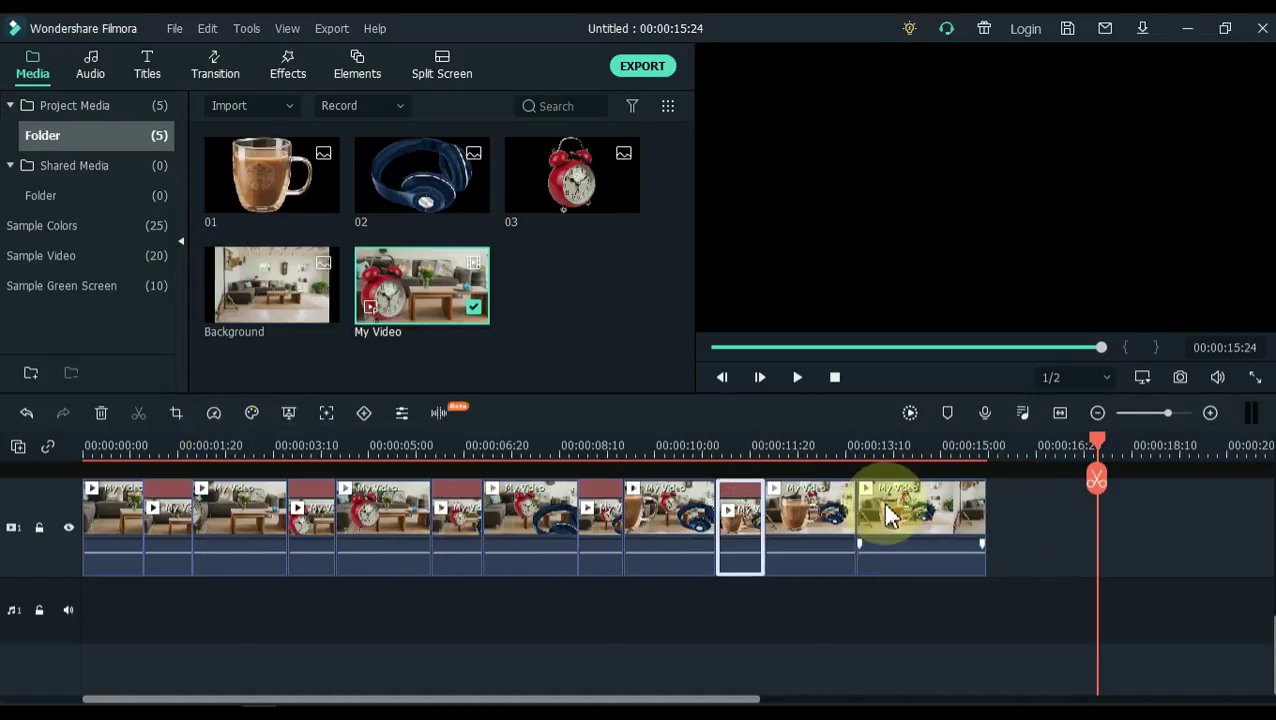
left_click(883, 514)
left_click(213, 413)
left_click(476, 520)
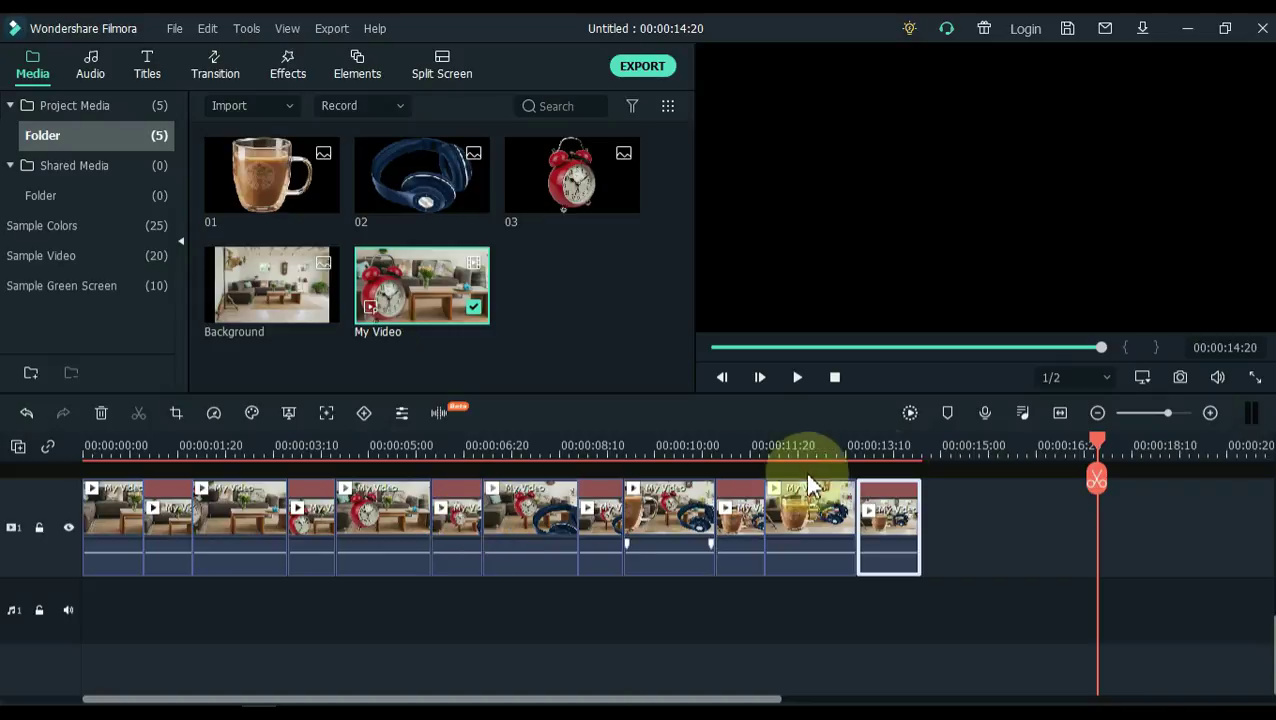
- Zoom the timeline to fit and play the edited video from the start
left_click(1060, 418)
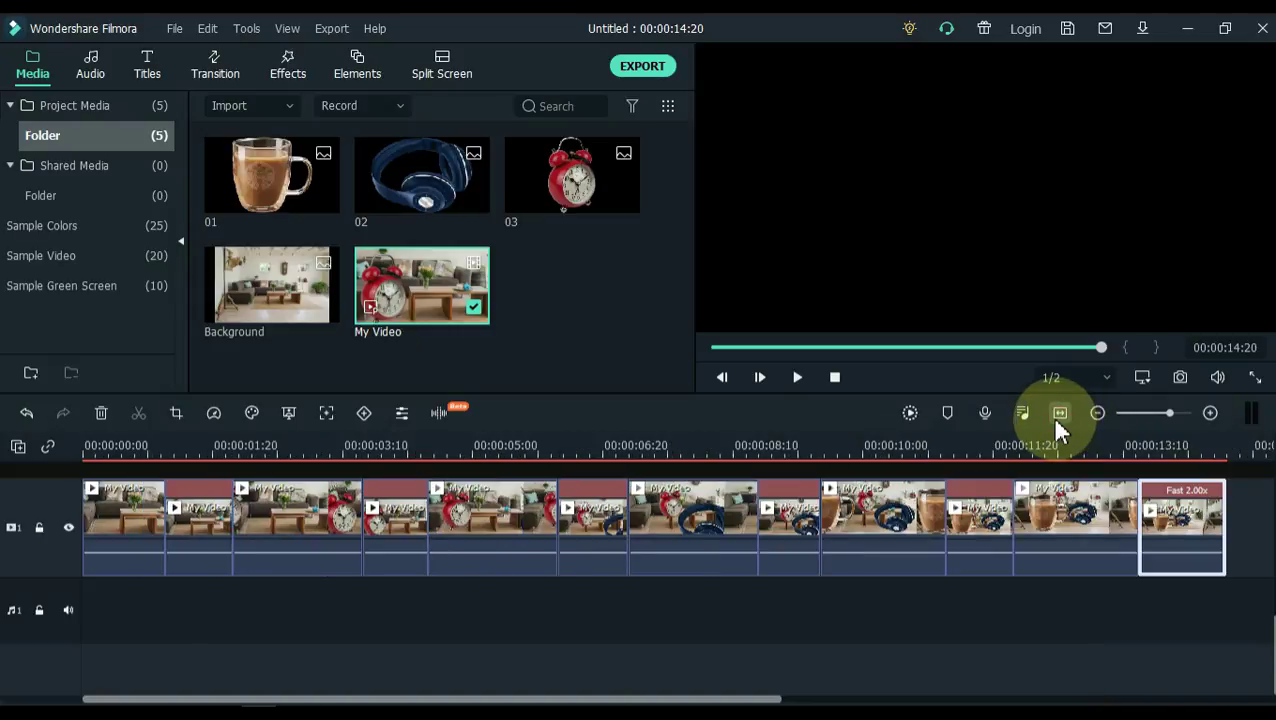
left_click(1168, 627)
key("space")
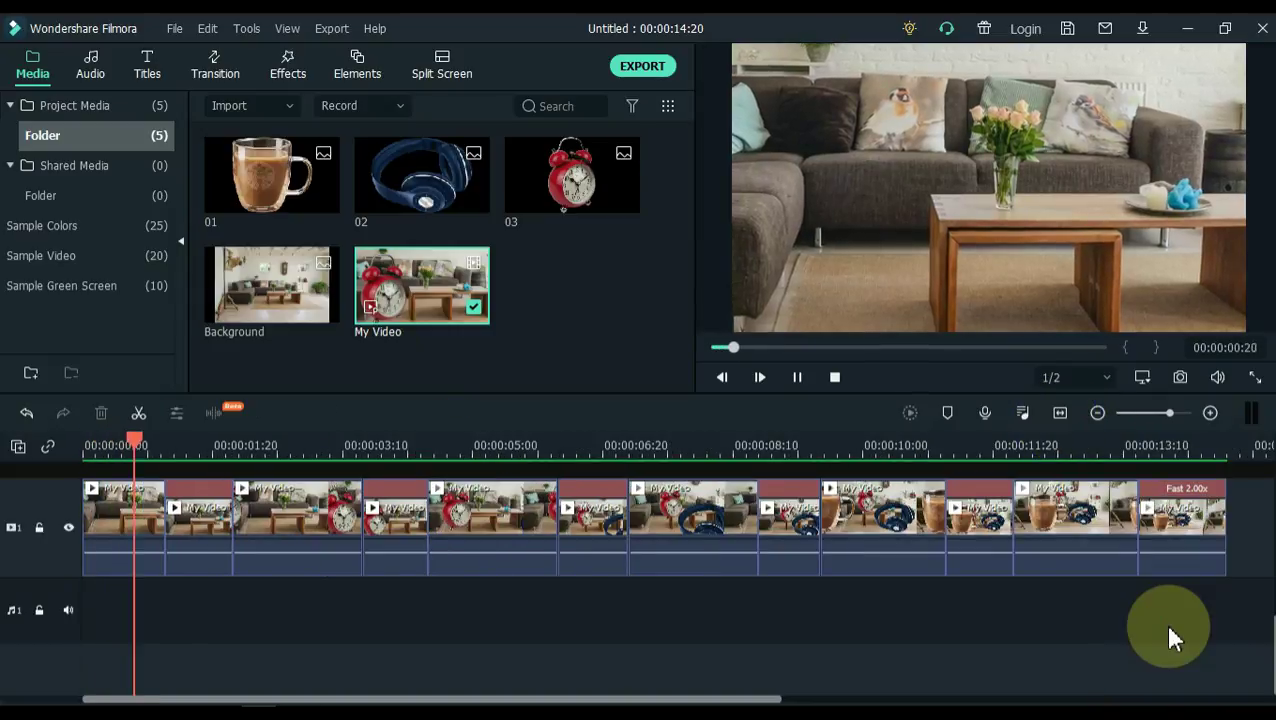